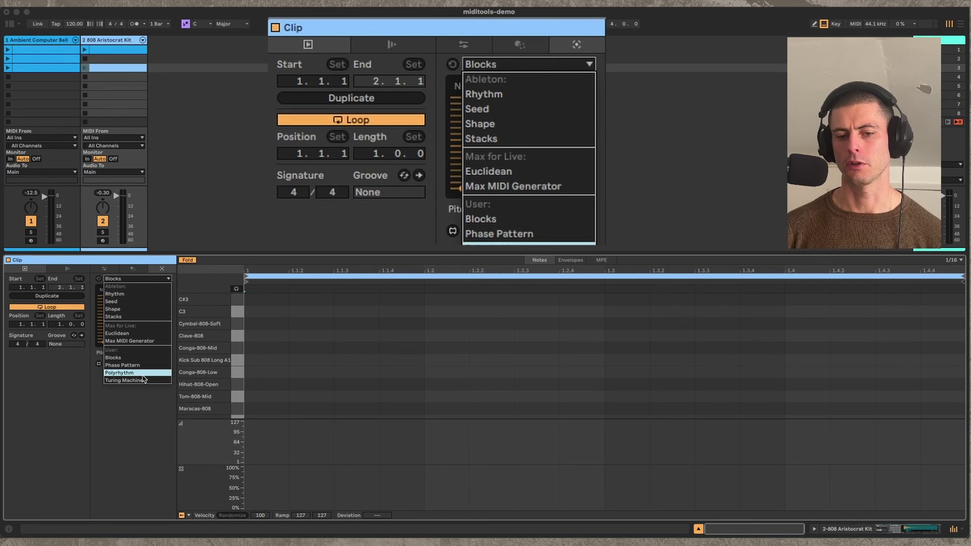
Step: Set the clip's MIDI generator to Polyrhythm: six voices, length 8, base C3, Euclidean
left_click(124, 373)
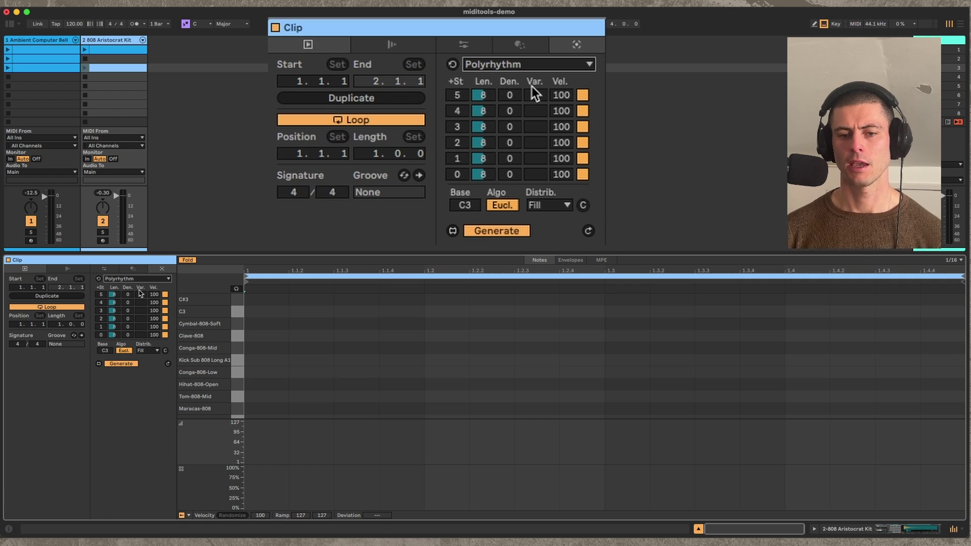
left_click(552, 64)
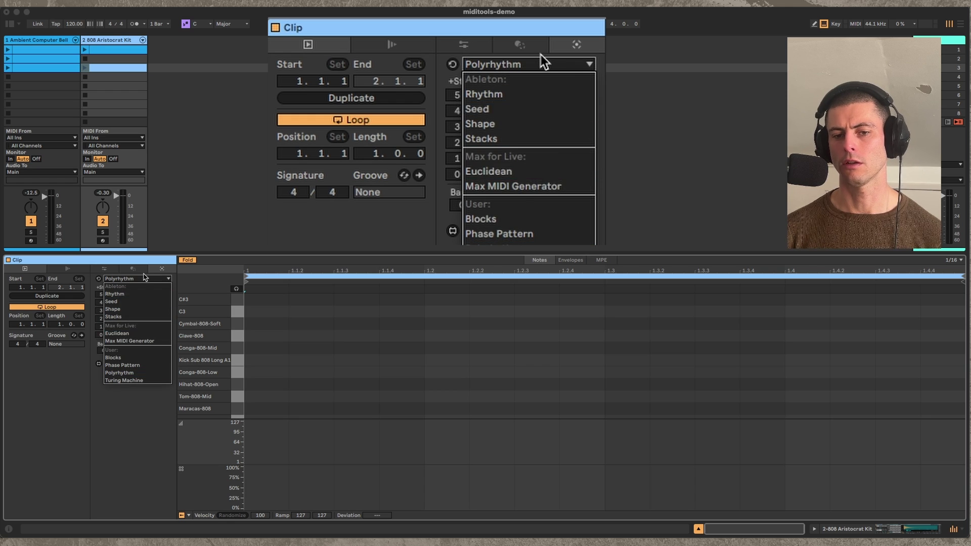
left_click(539, 61)
left_click(537, 63)
left_click(528, 59)
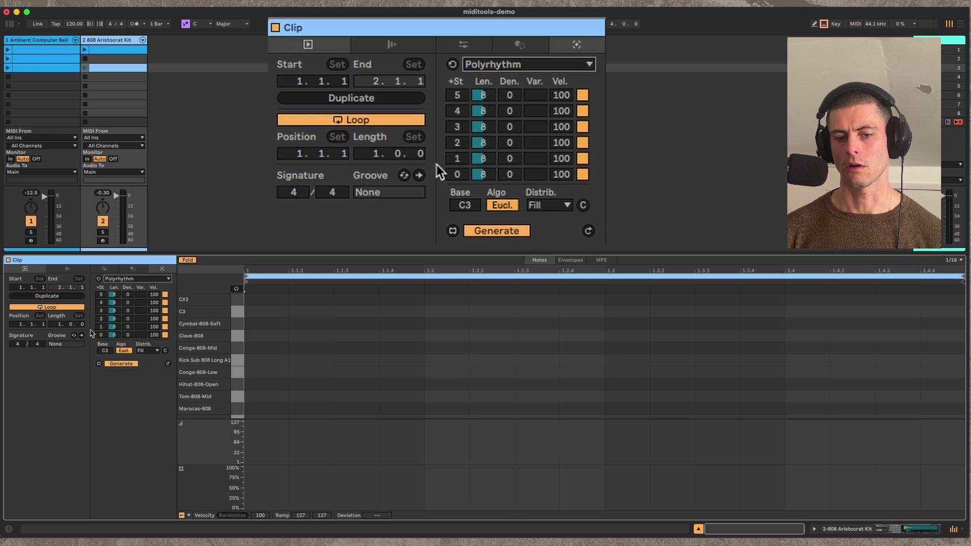
Step: Give the first voice density 5 and lower the base note to C1 for Kick-808-Tone6
left_click(514, 174)
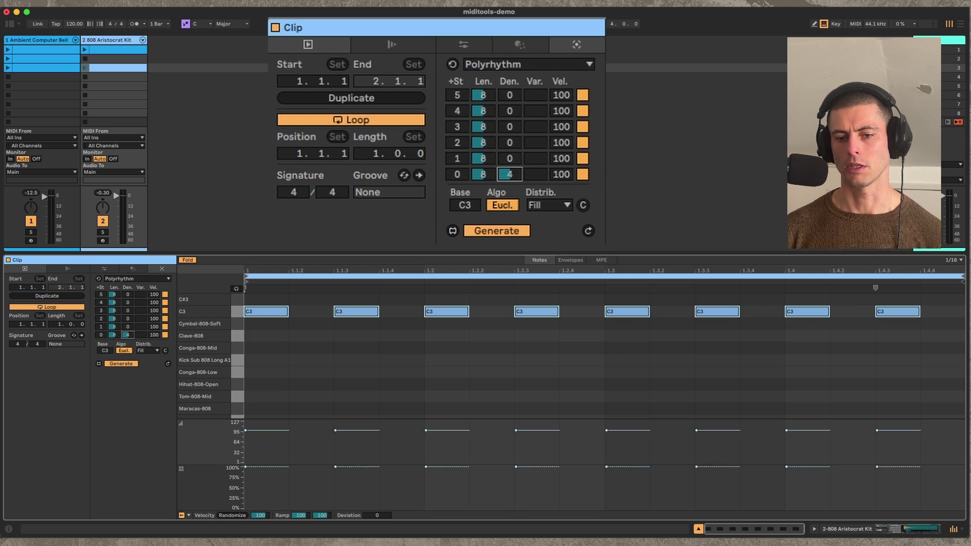
left_click_drag(514, 174, 515, 175)
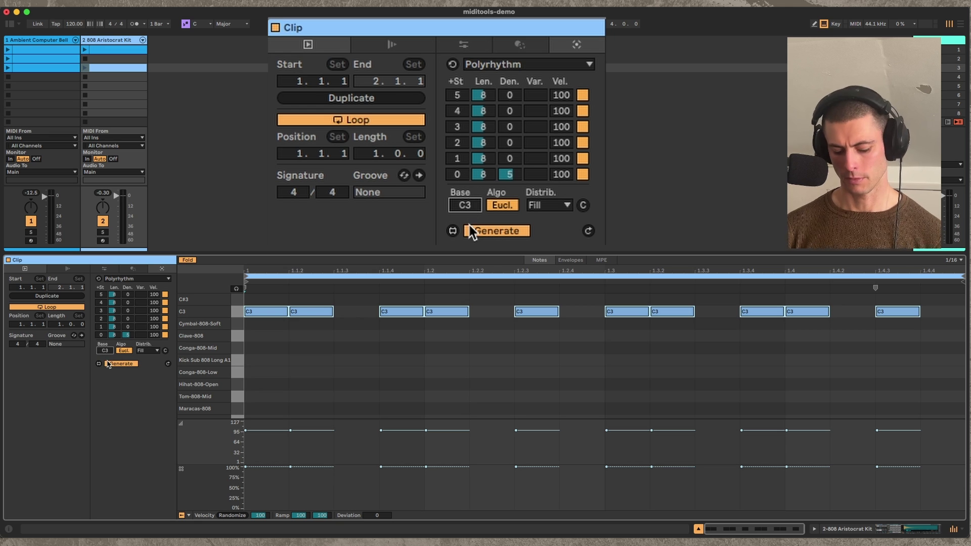
left_click_drag(465, 205, 465, 215)
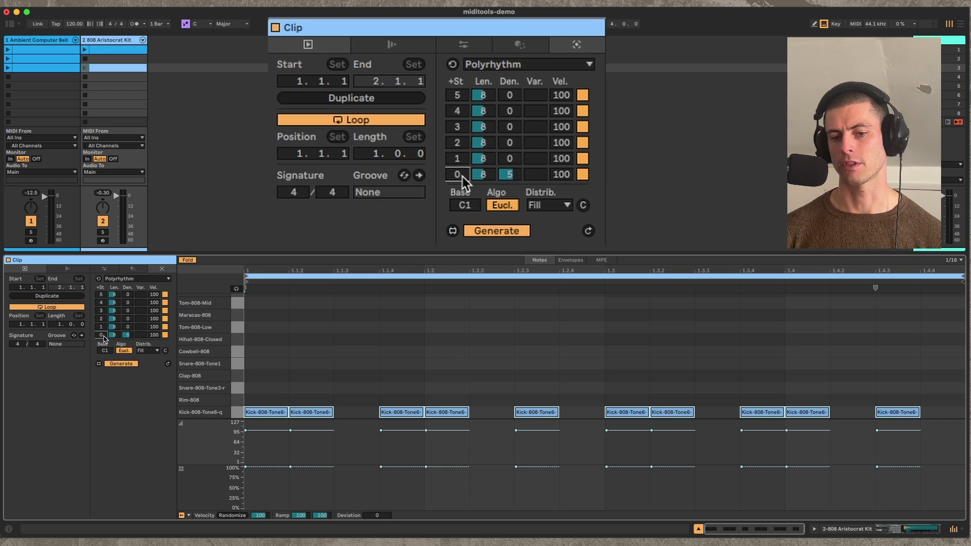
Step: Try a few +St offsets on the kick row, then return it to 0
scroll(462, 177, "up", 9)
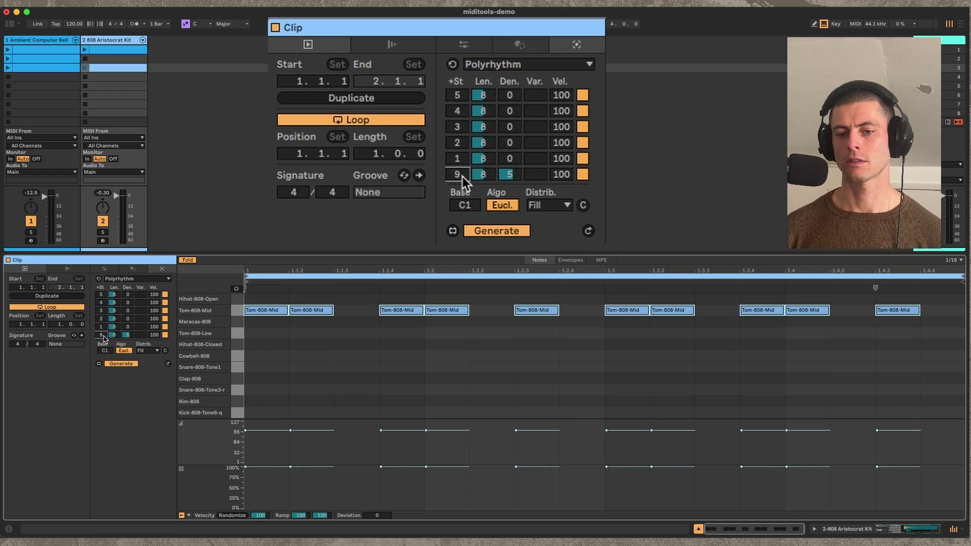
scroll(463, 177, "down", 9)
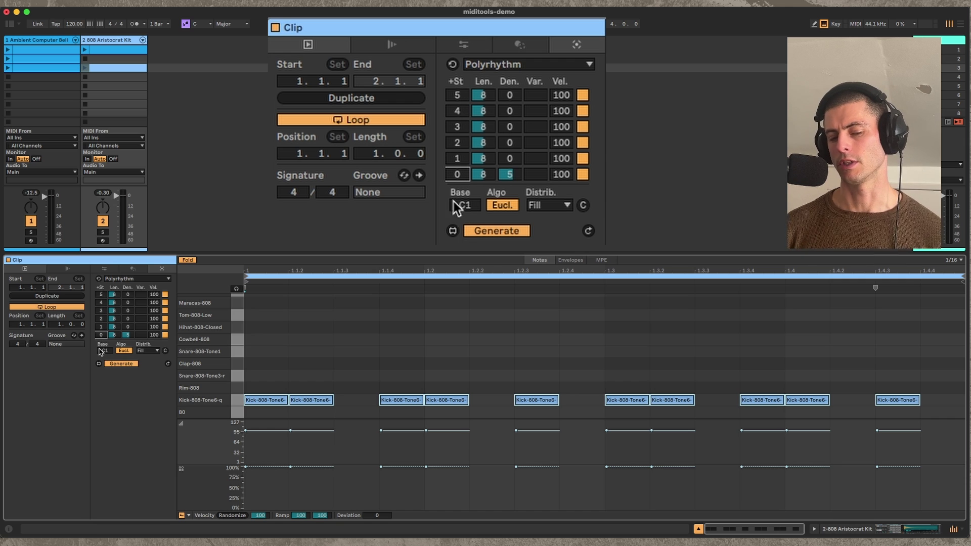
scroll(453, 172, "up", 3)
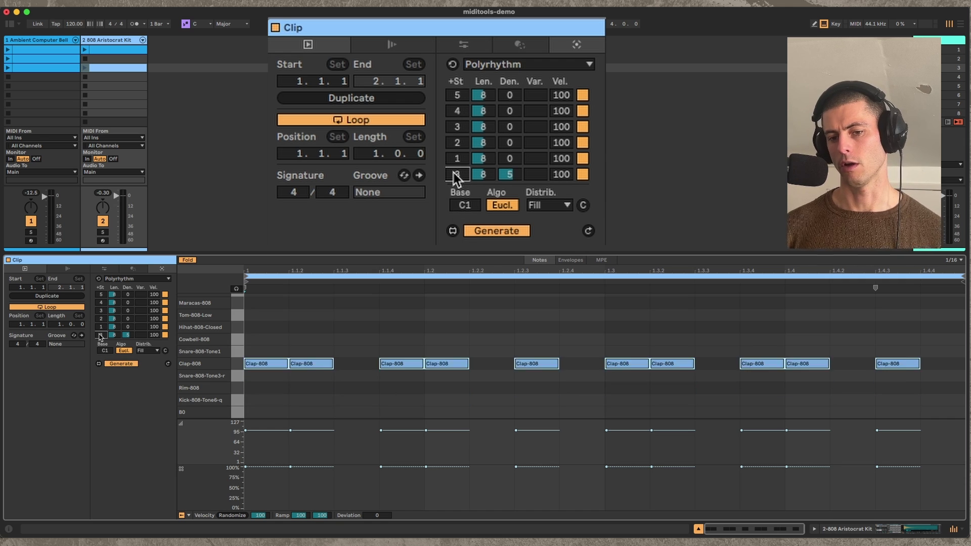
scroll(453, 172, "down", 4)
scroll(453, 172, "up", 2)
scroll(453, 172, "down", 1)
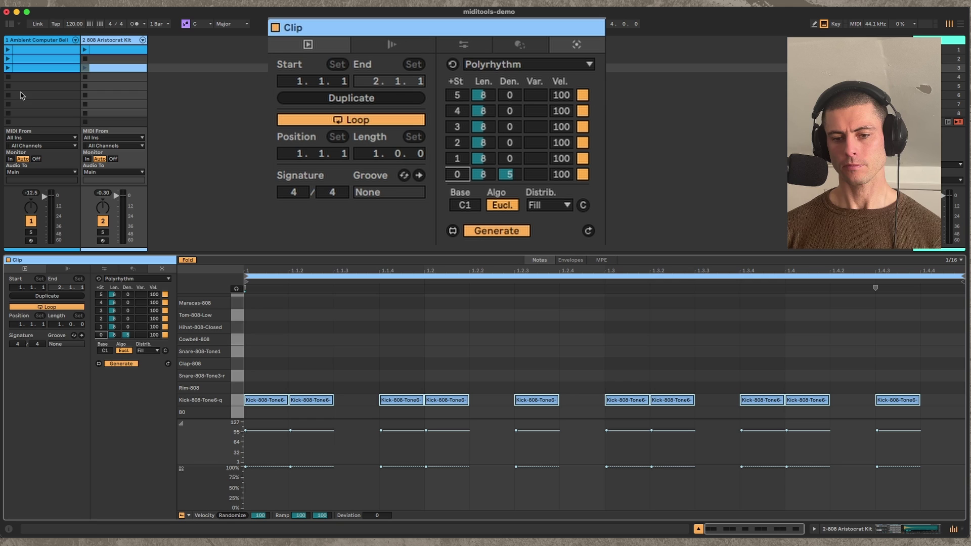
Step: Launch the 808 clip and set the kick row to length 12 and density 9
left_click(86, 68)
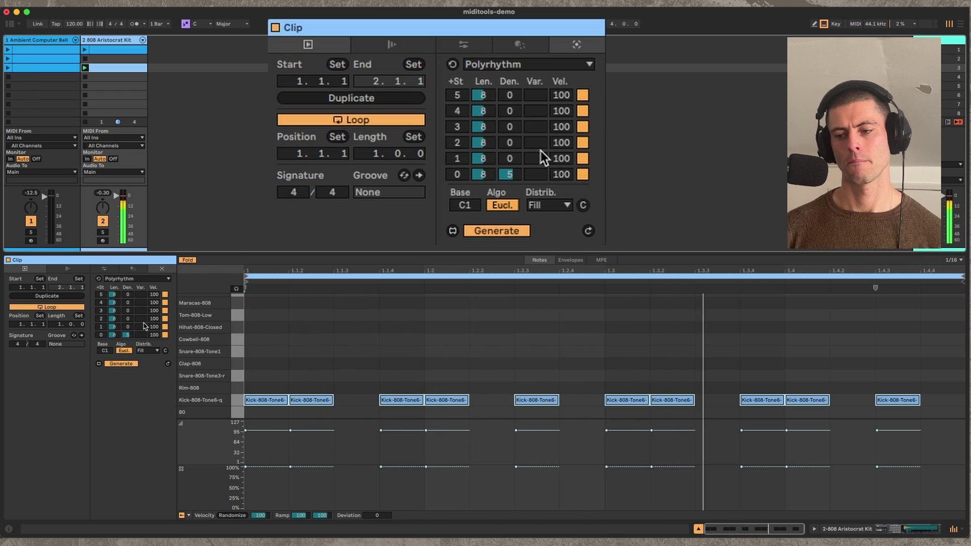
left_click(509, 177)
left_click(481, 174)
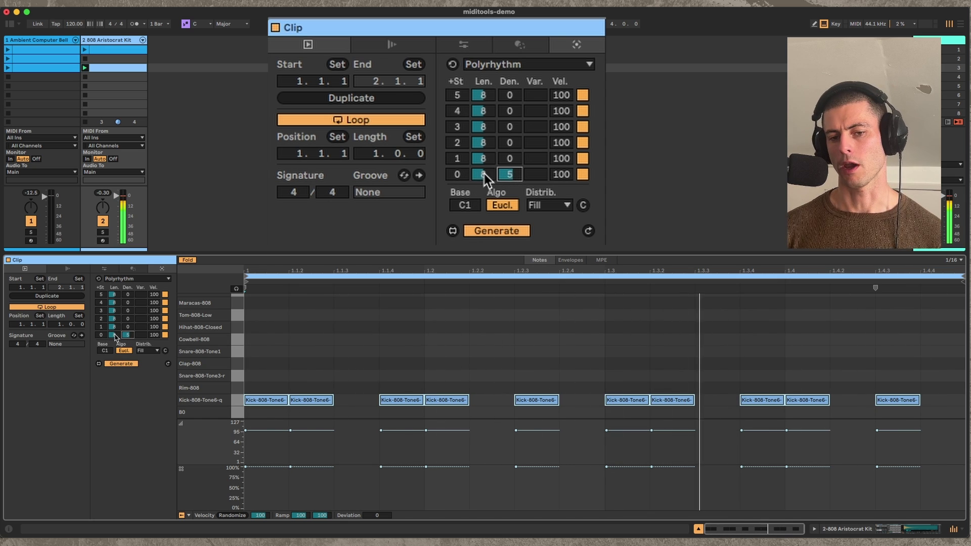
left_click(501, 177)
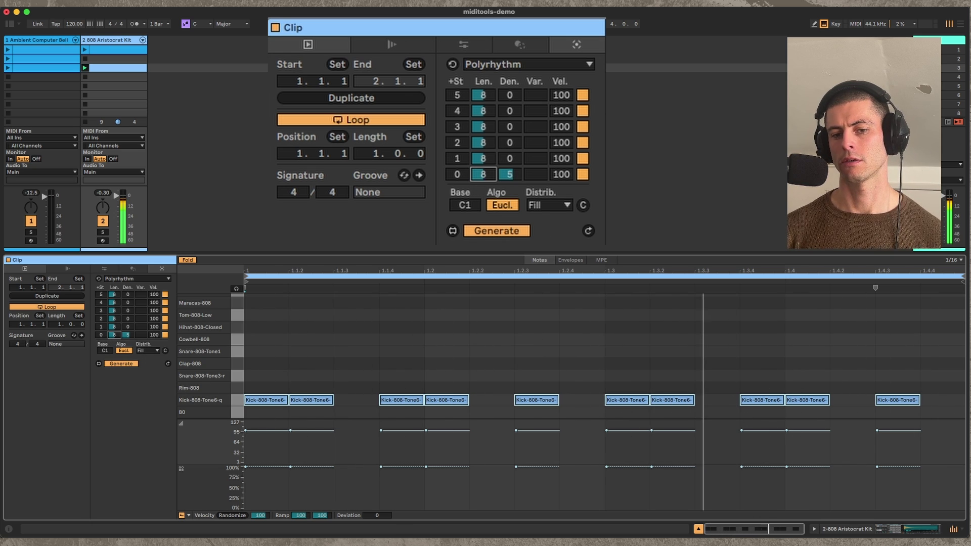
Step: Raise the kick row's Var. value slightly for a grouped kick pattern
scroll(485, 172, "up", 2)
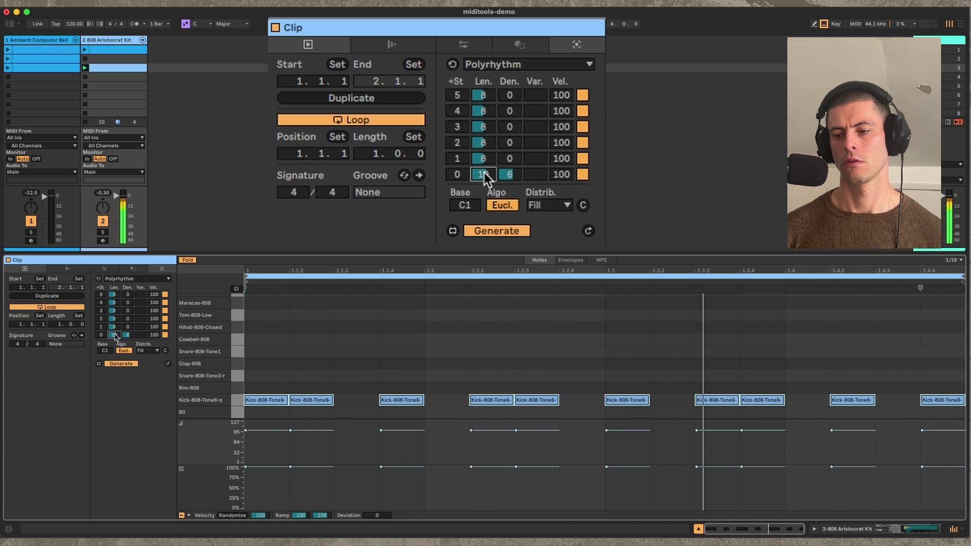
scroll(484, 172, "up", 2)
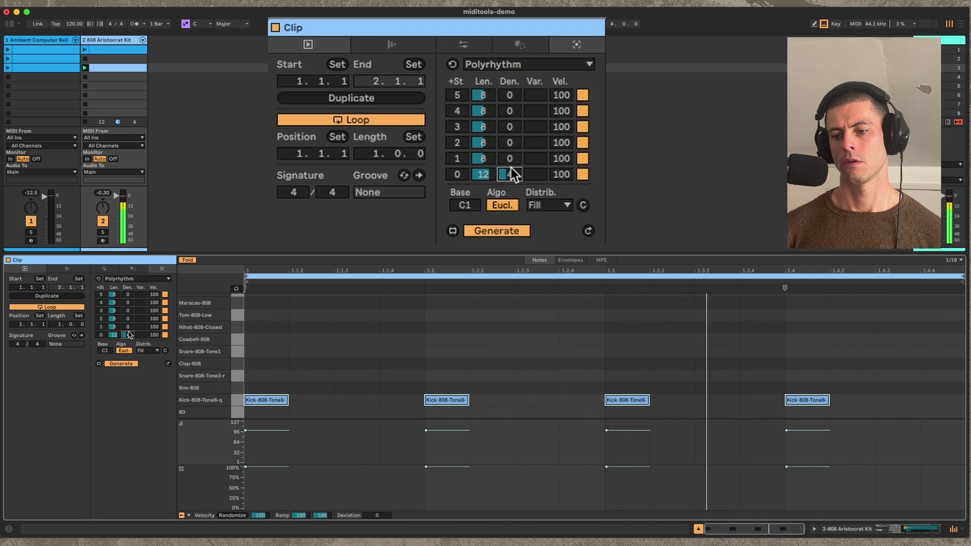
scroll(511, 172, "down", 1)
scroll(511, 172, "down", 4)
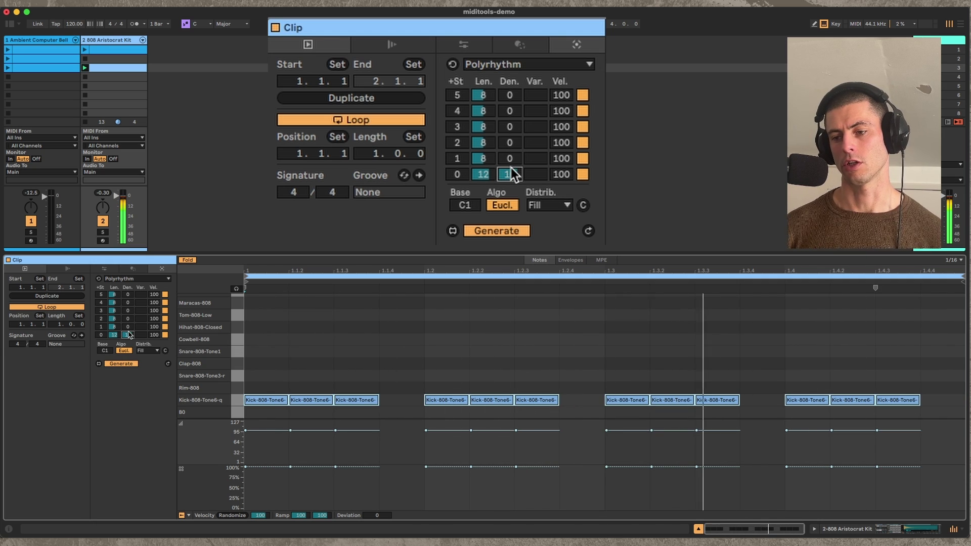
scroll(512, 173, "up", 7)
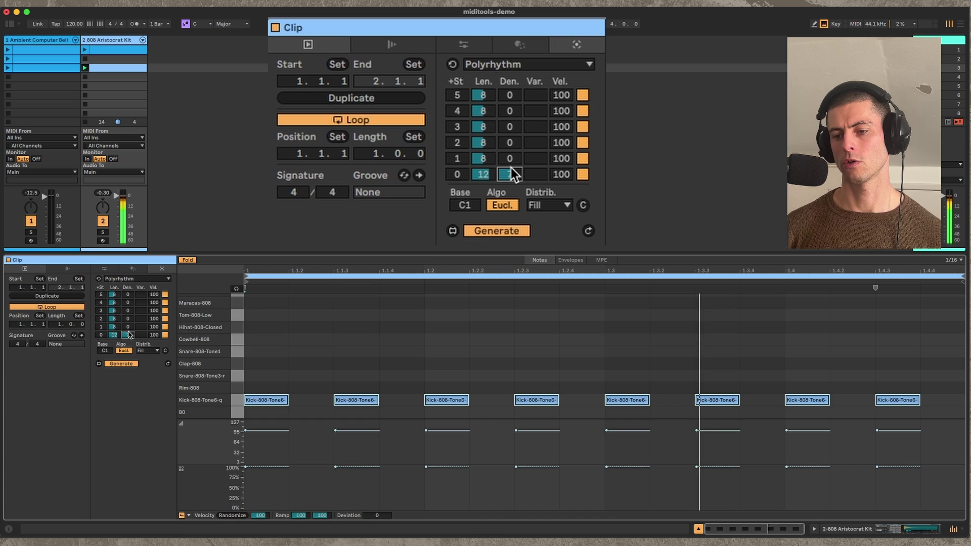
scroll(512, 173, "up", 1)
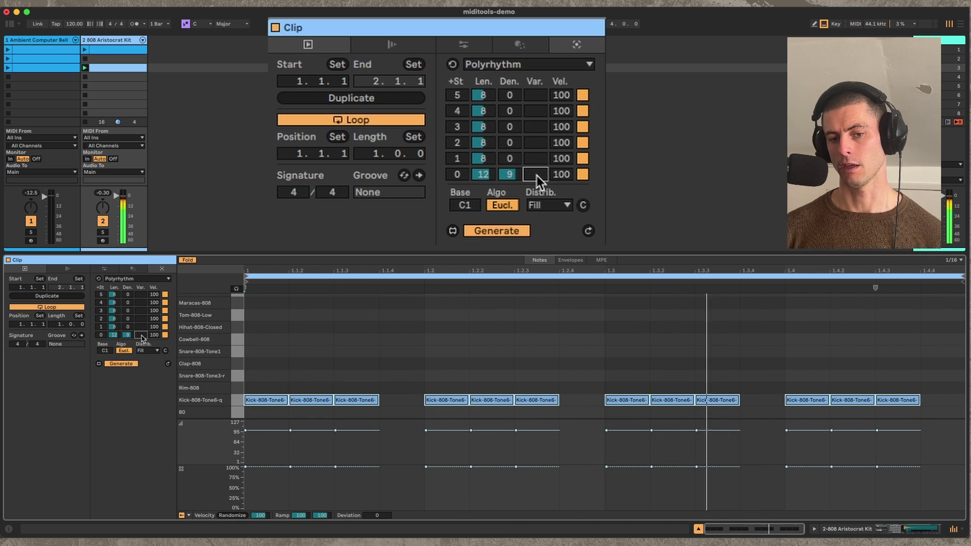
scroll(536, 175, "up", 1)
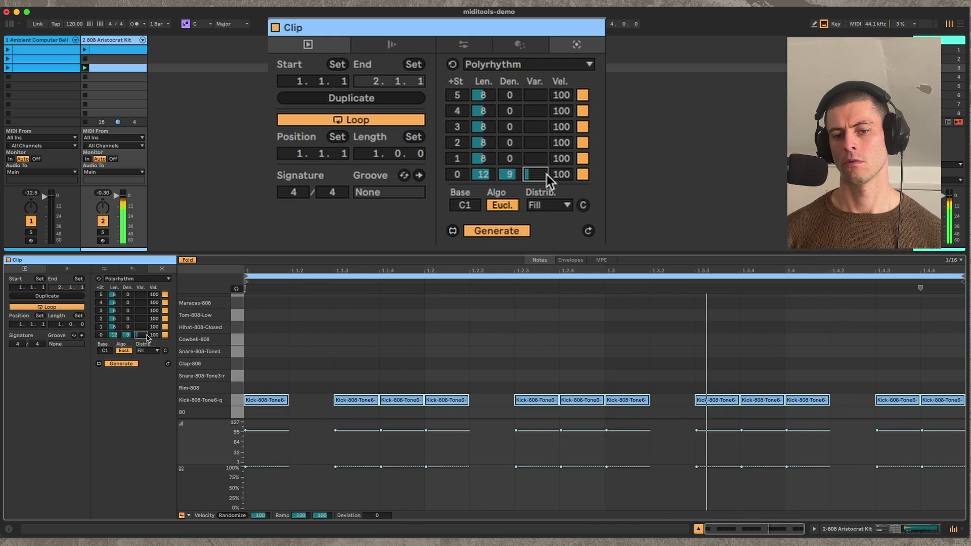
scroll(538, 175, "up", 1)
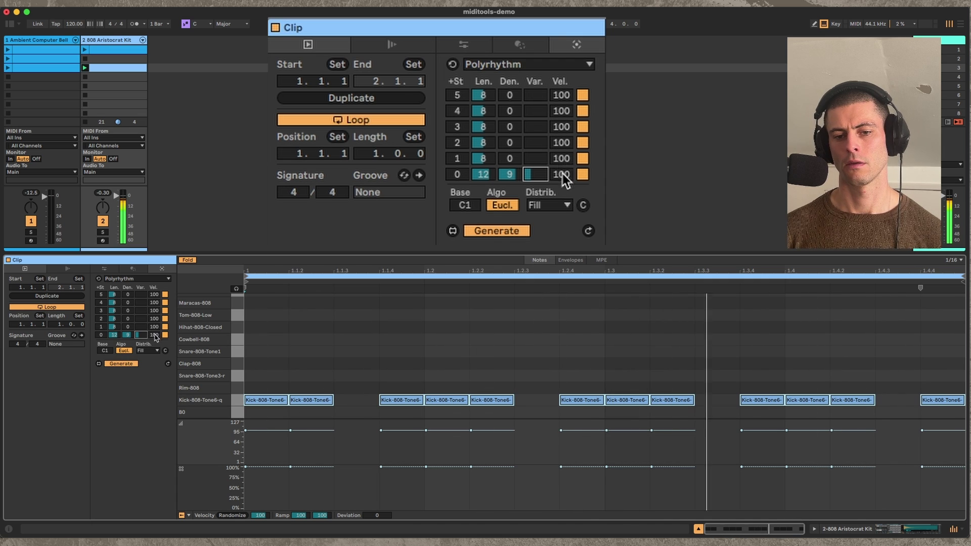
Step: Lower kick velocity to 69 and add a second voice: 11 steps, 2 hits, on Snare-808-Tone1
left_click_drag(562, 175, 562, 204)
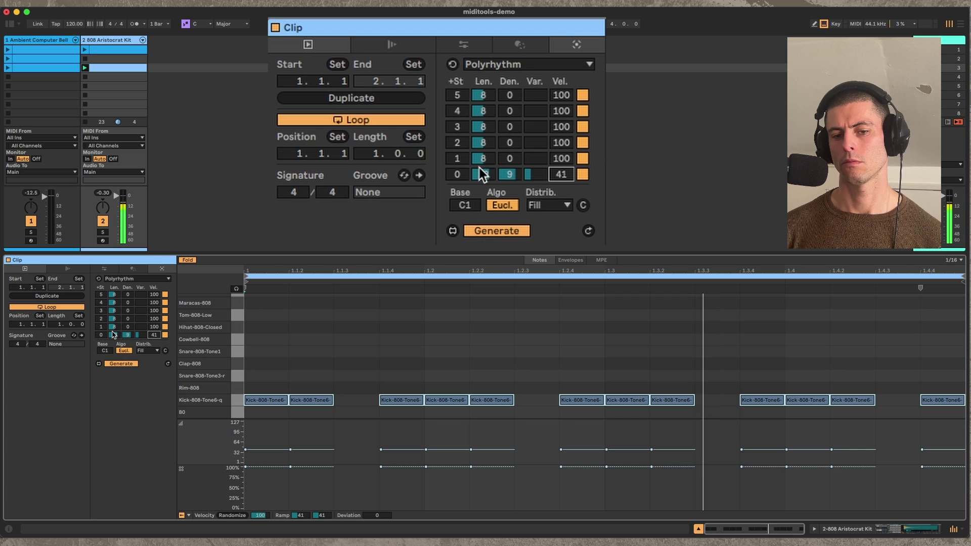
left_click_drag(484, 159, 519, 132)
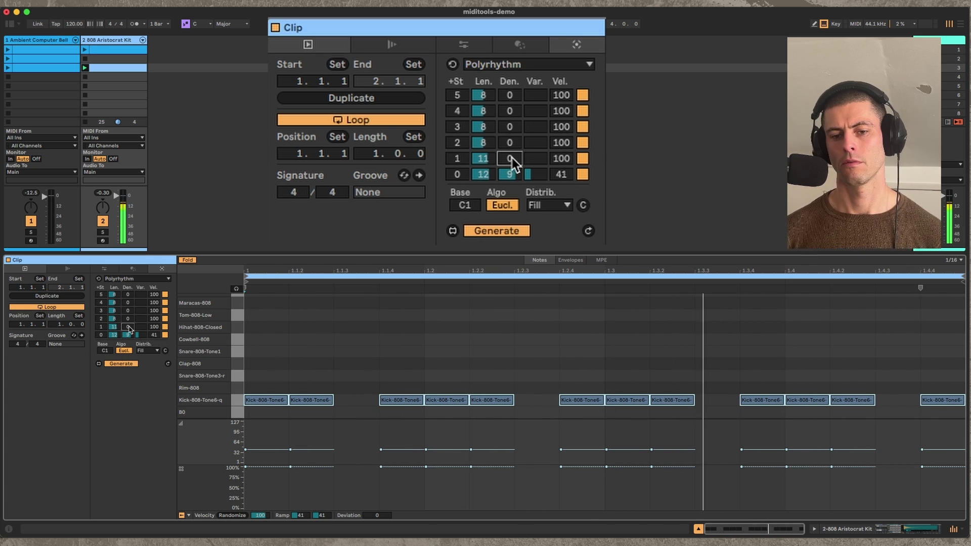
left_click_drag(512, 158, 512, 157)
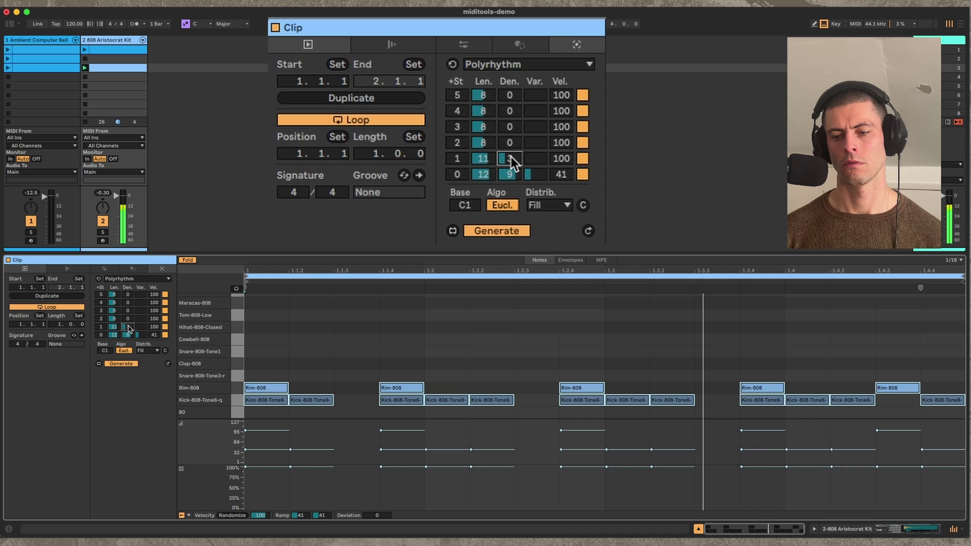
left_click_drag(510, 157, 511, 158)
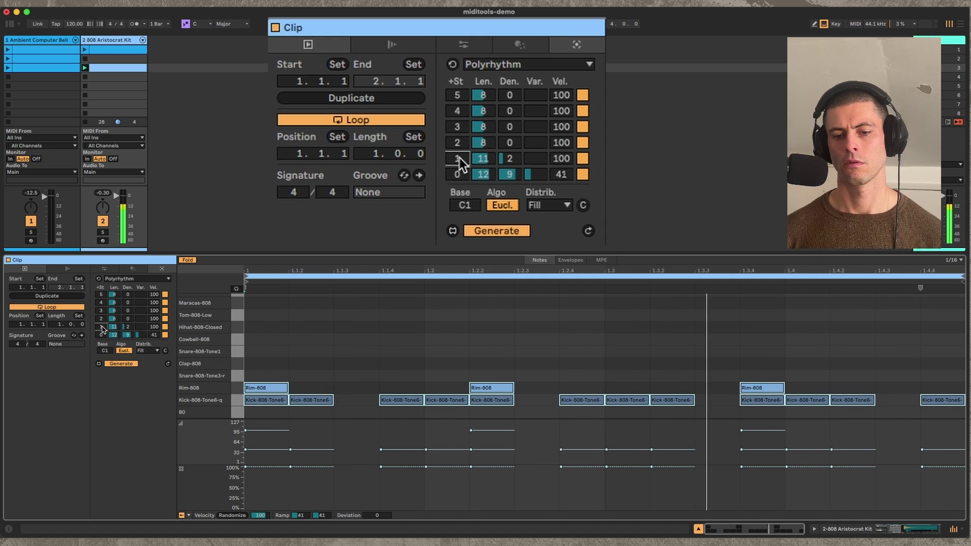
left_click_drag(459, 159, 459, 157)
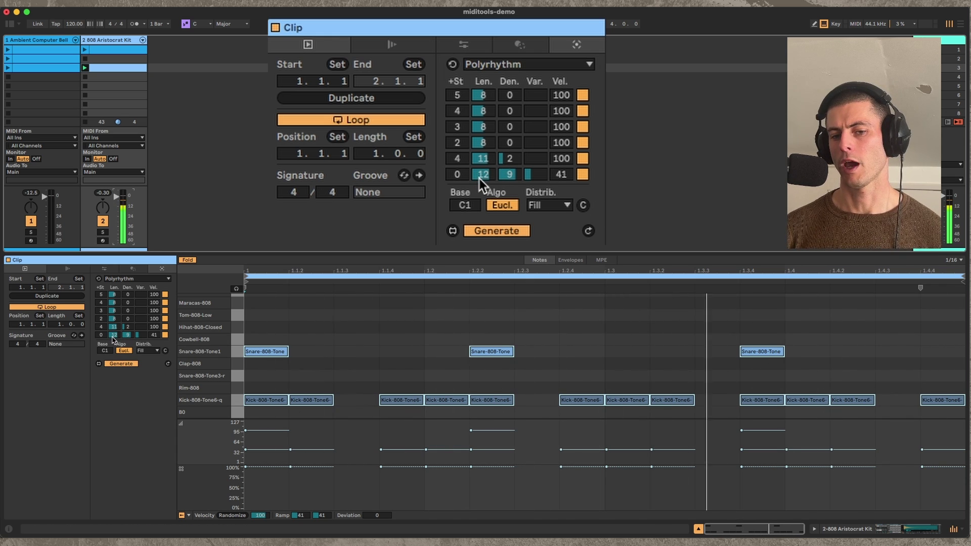
Step: Set the snare line to 9 steps with one hit, and the kick to 12 hits over 16
left_click(490, 159)
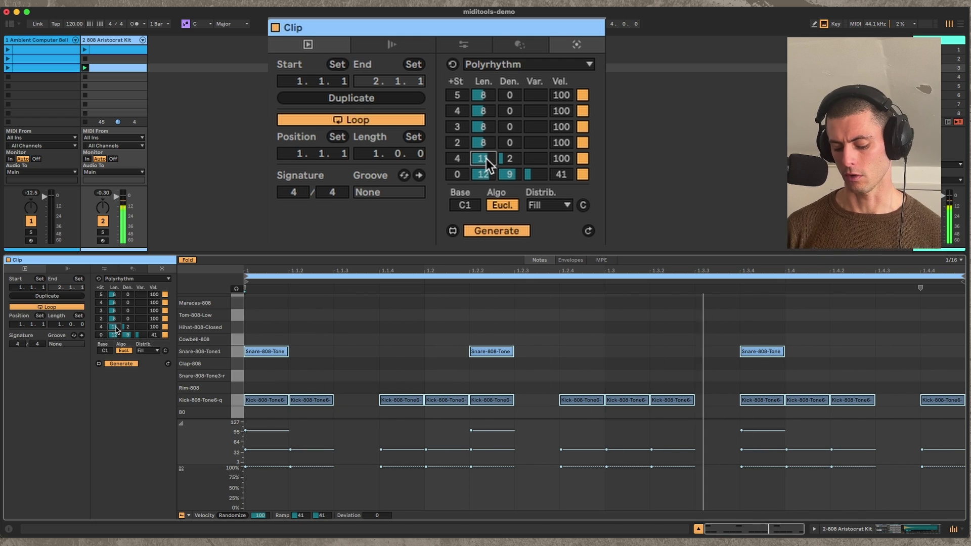
left_click_drag(487, 159, 485, 160)
left_click(485, 175)
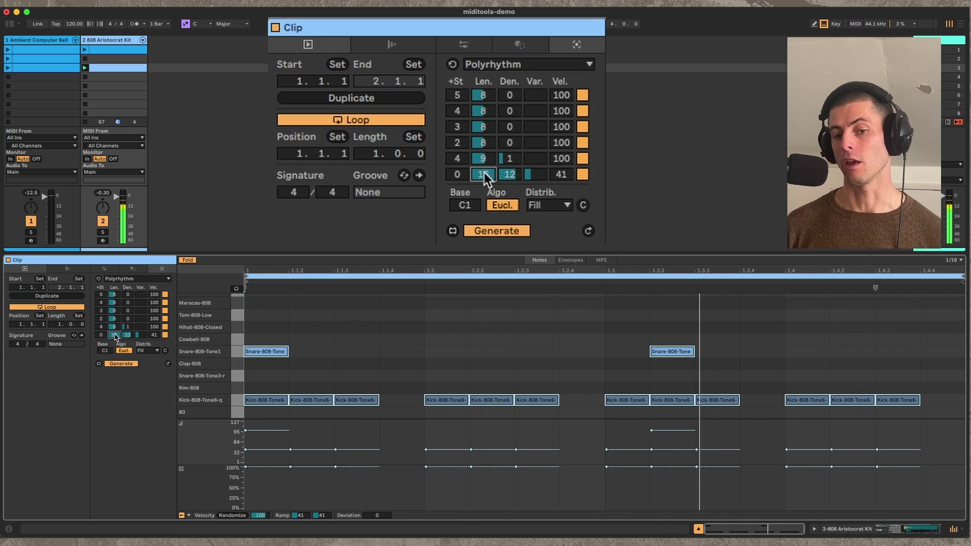
left_click(152, 348)
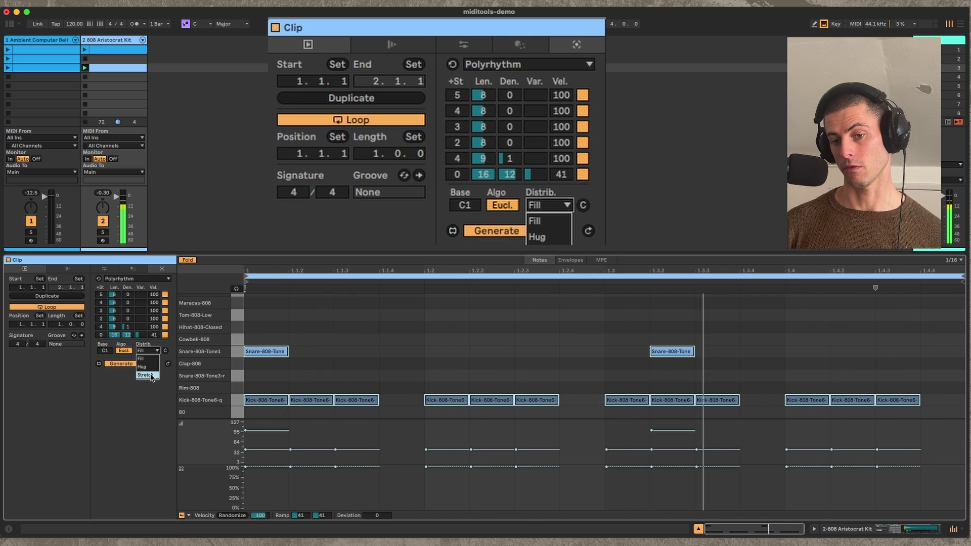
Step: Choose Stretch distribution and move the second line to Hihat-808-Closed, 4 hits over 9 steps
left_click(151, 375)
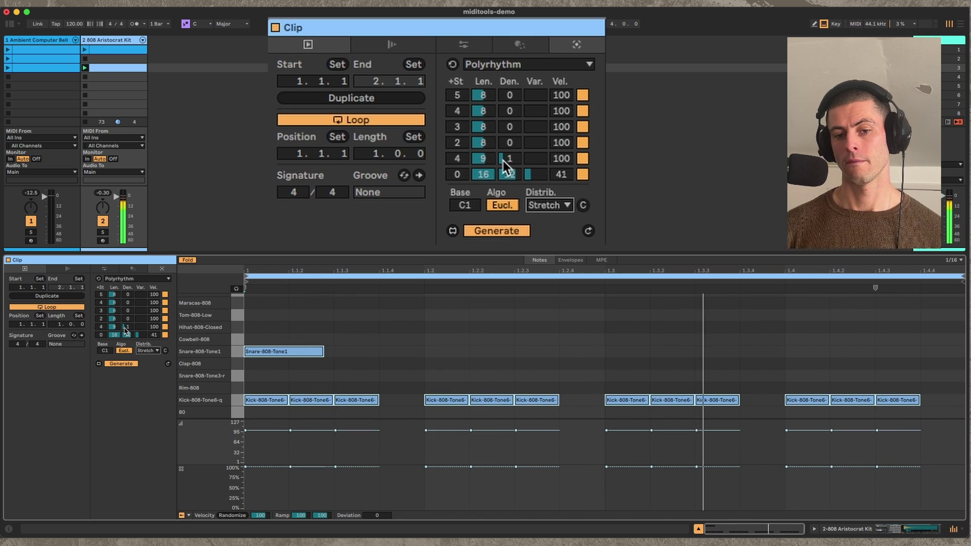
left_click_drag(509, 161, 512, 161)
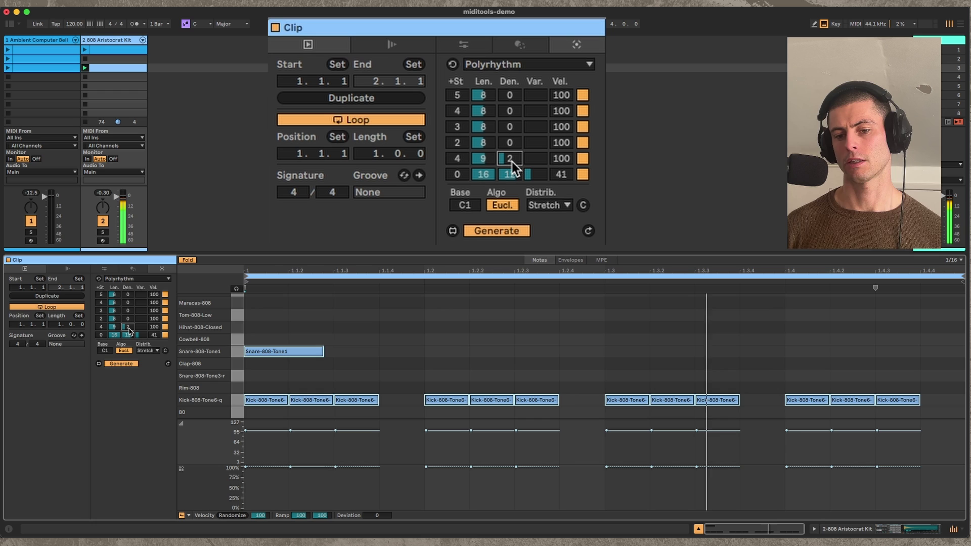
scroll(512, 162, "up", 2)
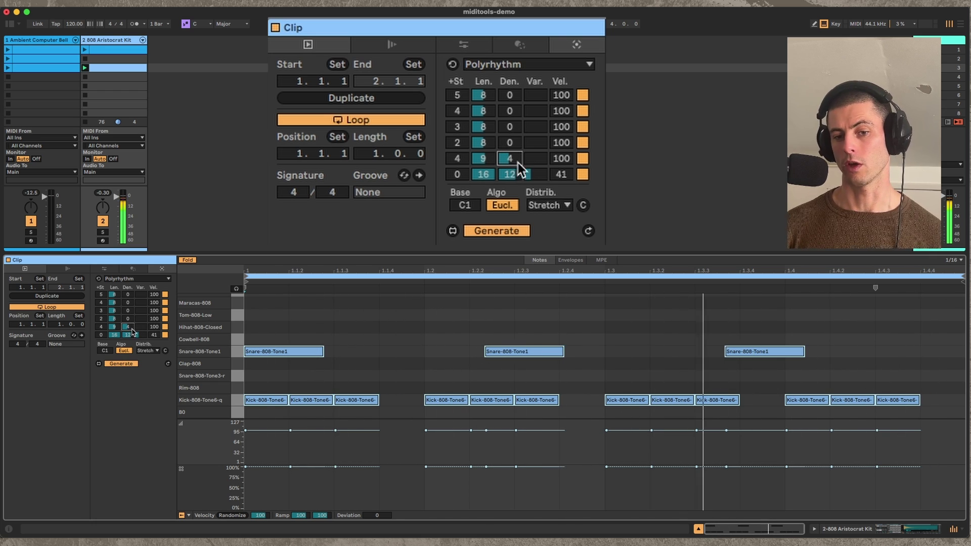
scroll(459, 160, "up", 2)
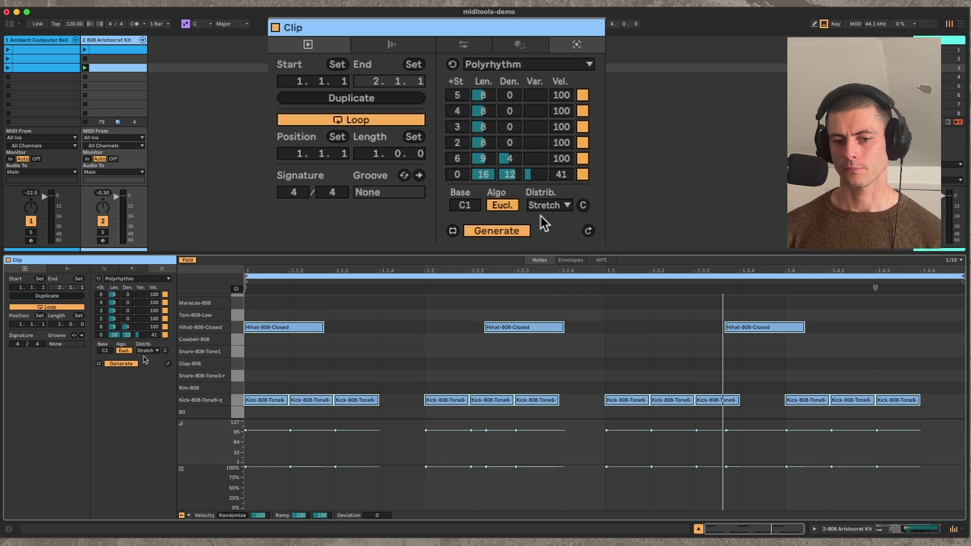
Step: Compare Hug and Fill distribution, keep Hug, and change the kick variant so its first hit falls at 1.1.3
left_click(146, 351)
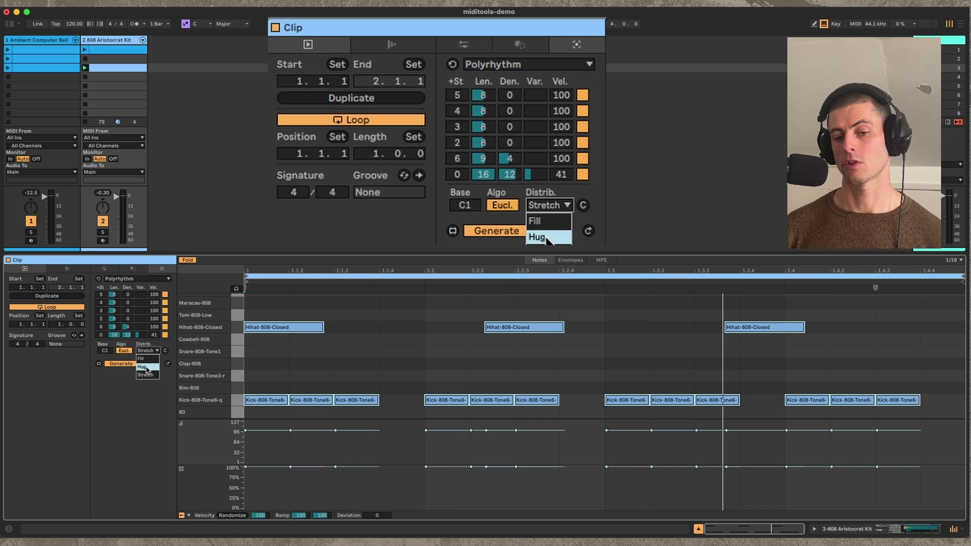
left_click(147, 368)
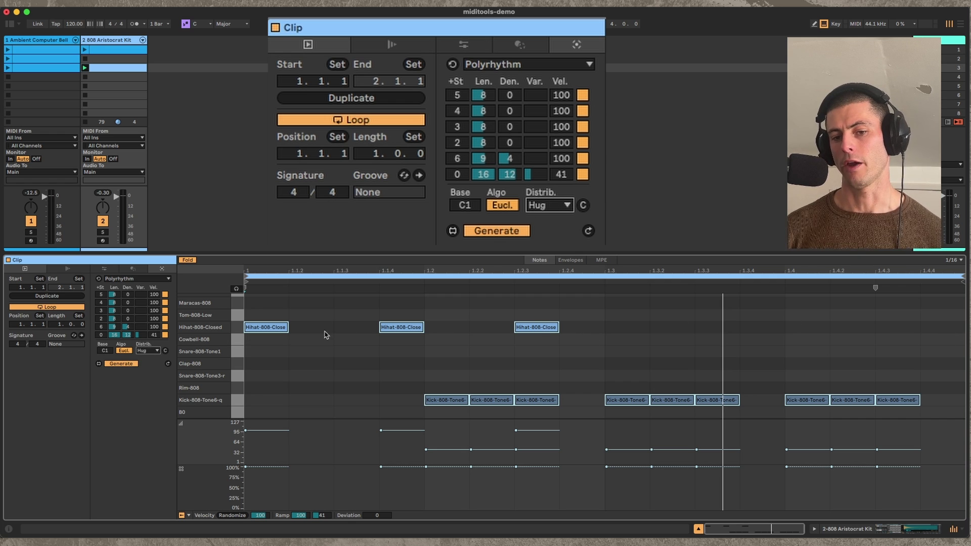
left_click(149, 350)
left_click(144, 358)
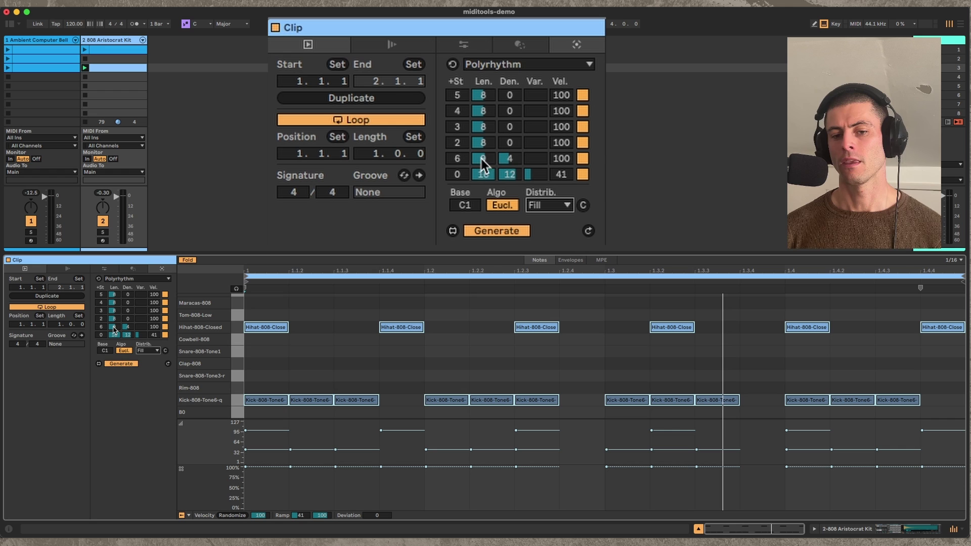
left_click(147, 351)
left_click(151, 374)
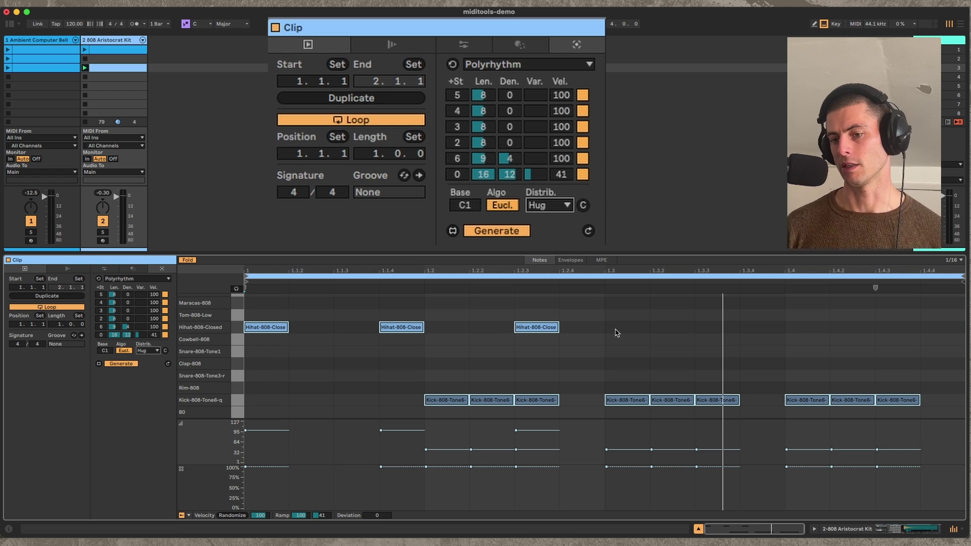
mouse_move(541, 174)
left_mouse_down()
mouse_move(536, 144)
mouse_move(532, 176)
left_mouse_up()
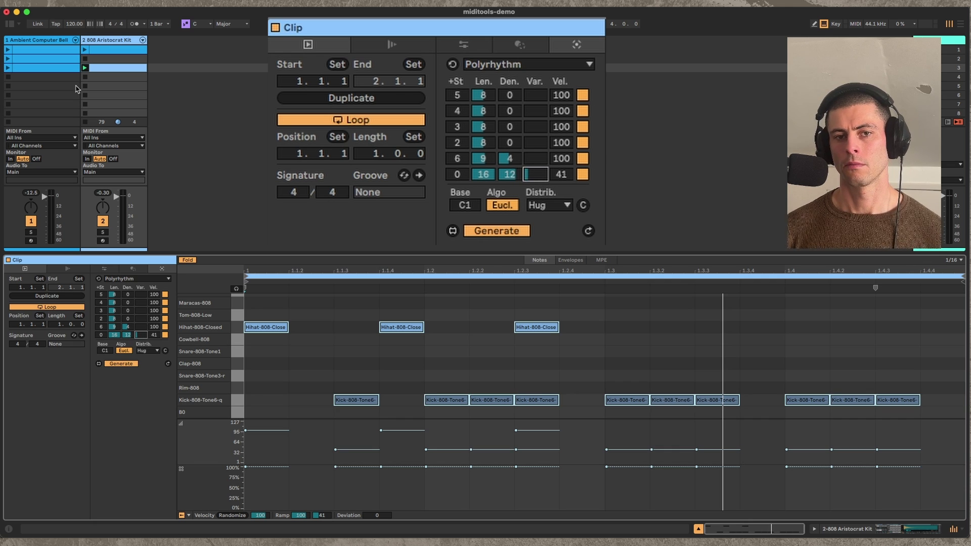
Step: Restart the clip, cut the kick to 8 of 16 steps, and add three Snare-808-Tone3 hits over 11 steps
left_click(87, 66)
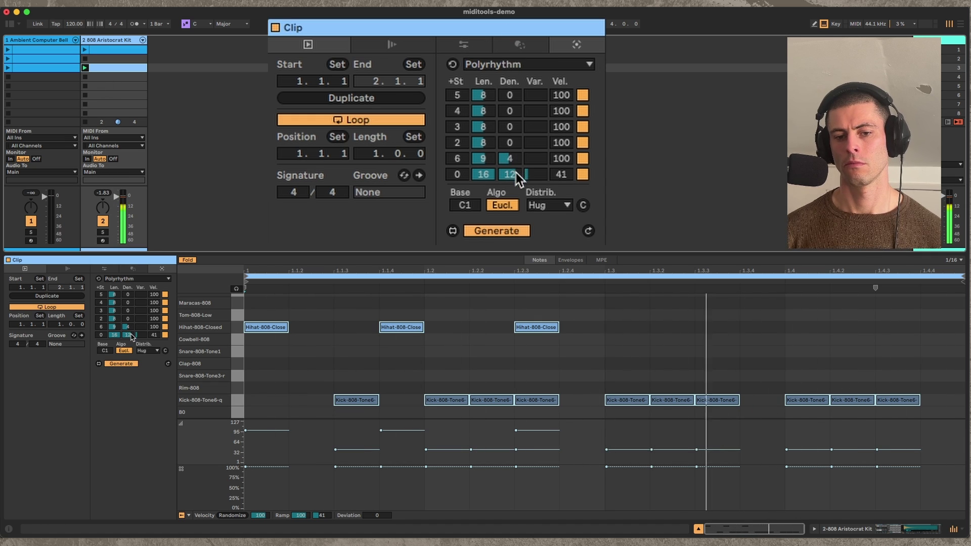
left_click_drag(512, 174, 512, 183)
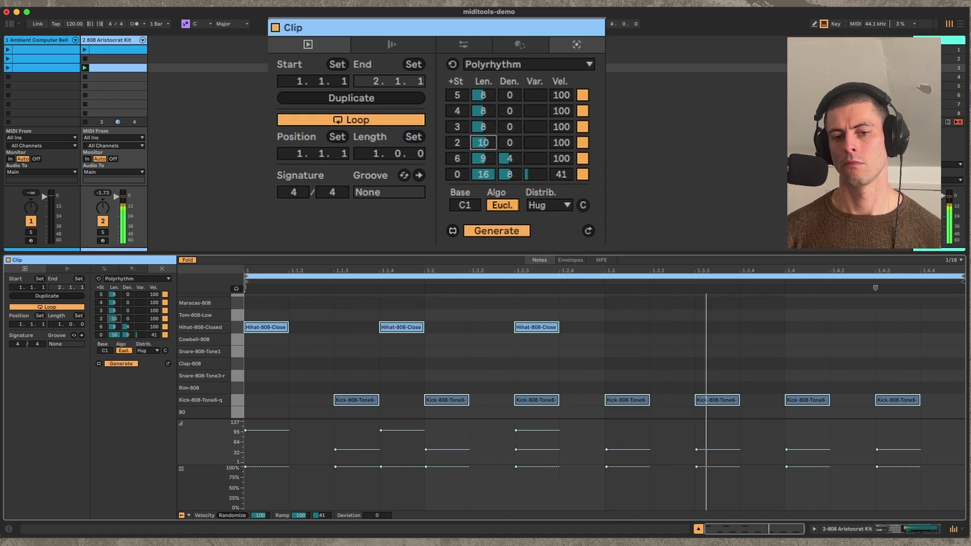
left_click_drag(483, 143, 535, 139)
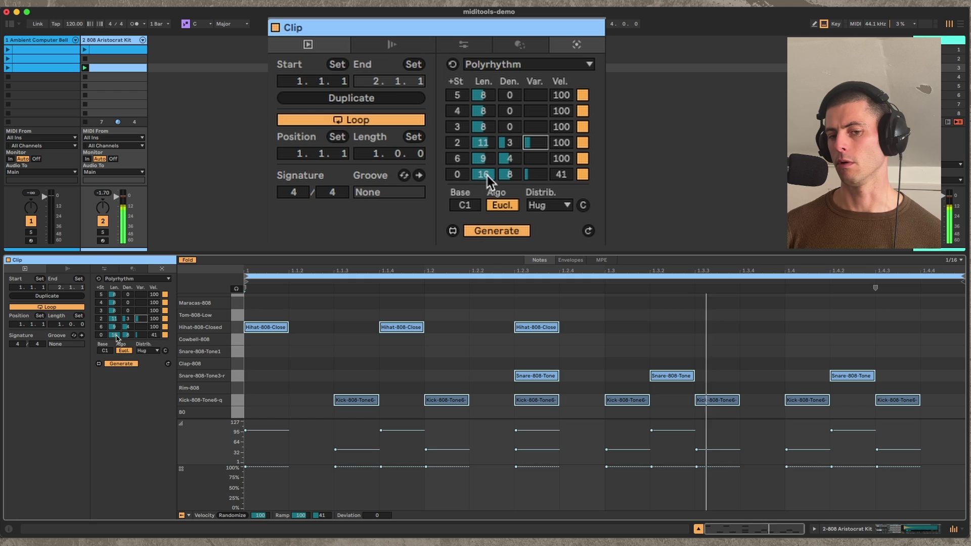
Step: Toggle the snare, hihat and kick rows off in turn, ending with all three on
left_click(578, 143)
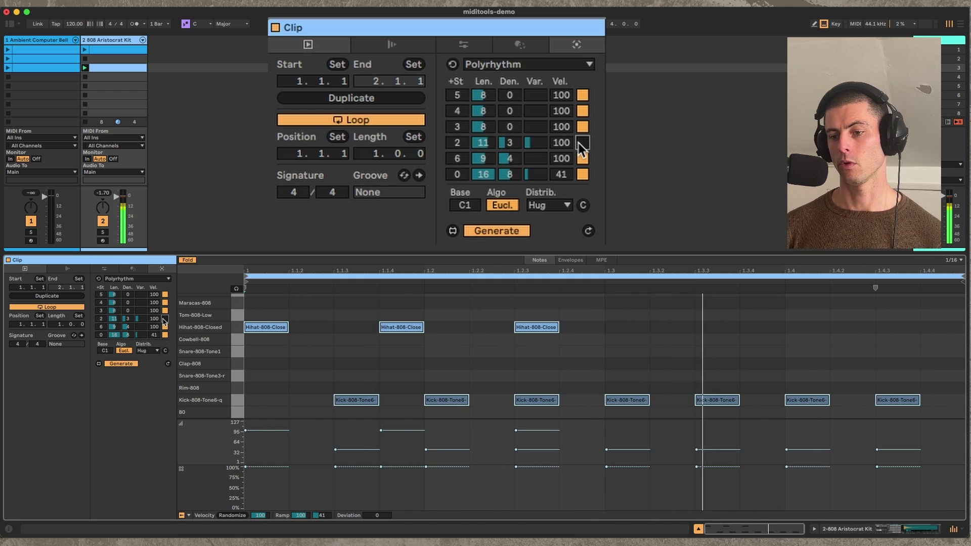
left_click(578, 143)
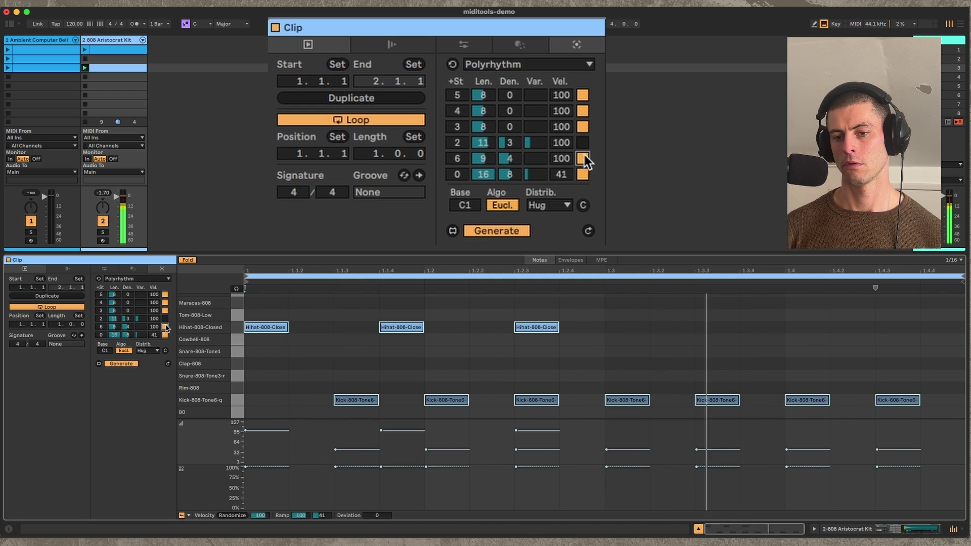
left_click(583, 166)
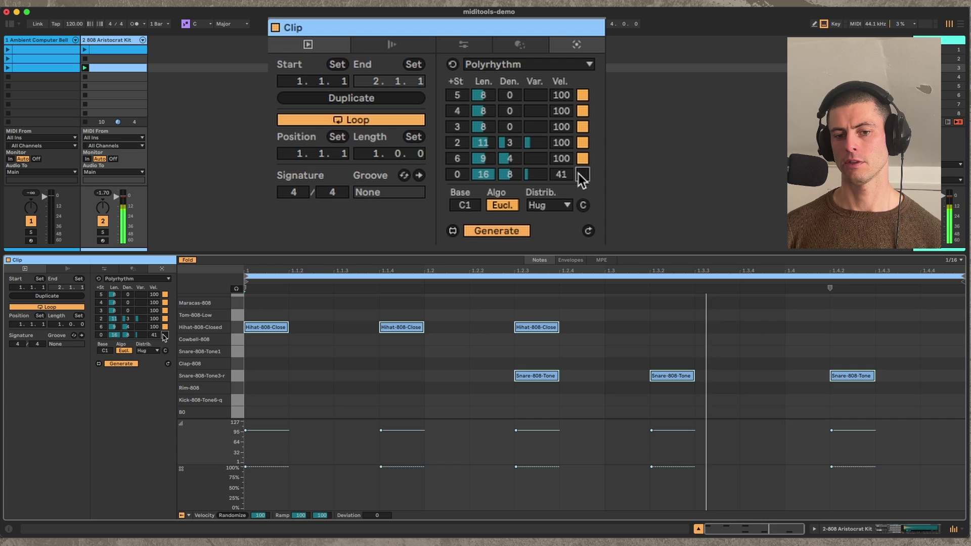
left_click(582, 175)
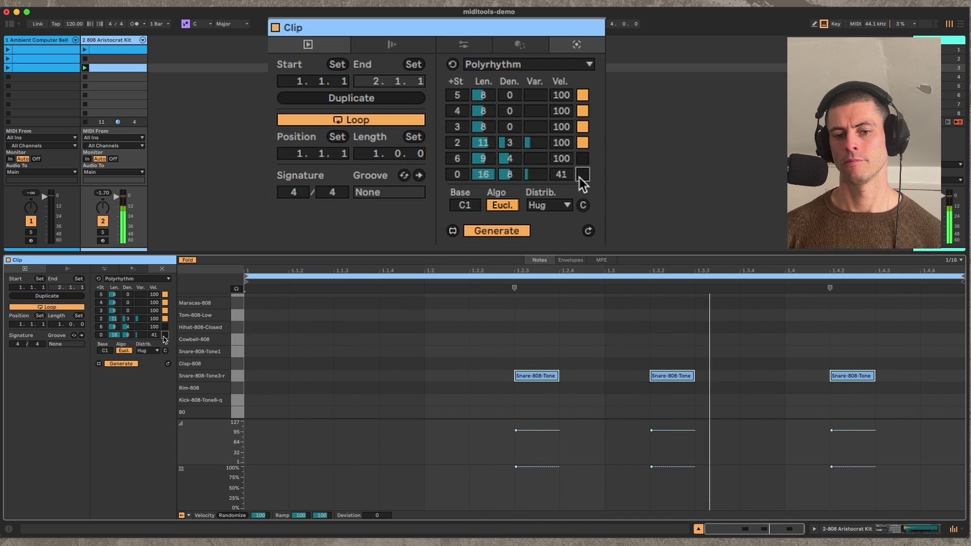
left_click(581, 174)
left_click(581, 158)
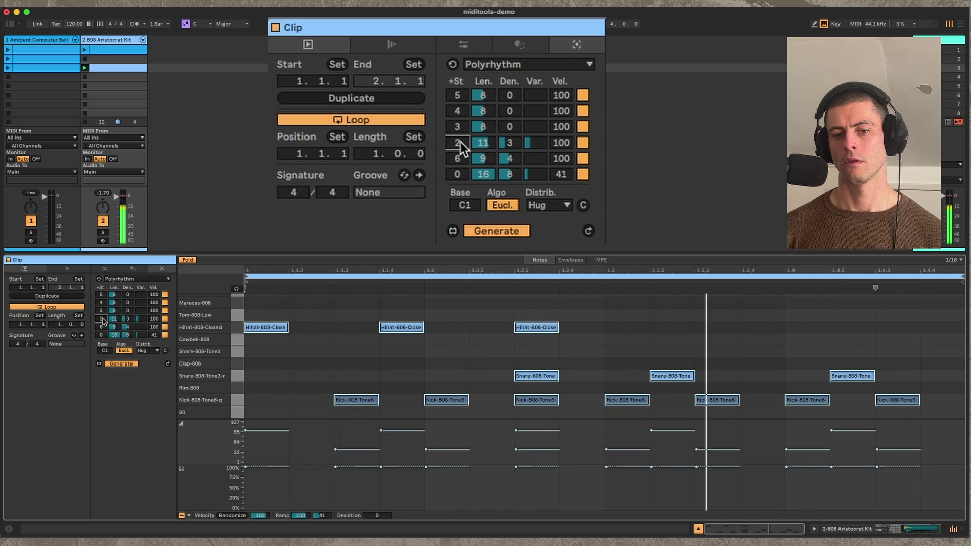
Step: Set the 11-step row's +St to 7 so its three hits play Tom-808-Low
scroll(460, 141, "up", 2)
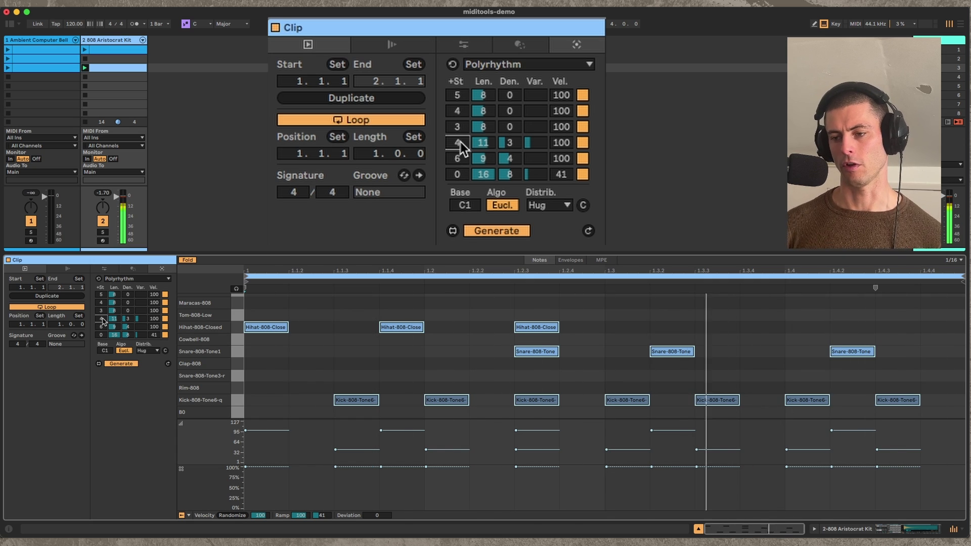
scroll(460, 142, "up", 4)
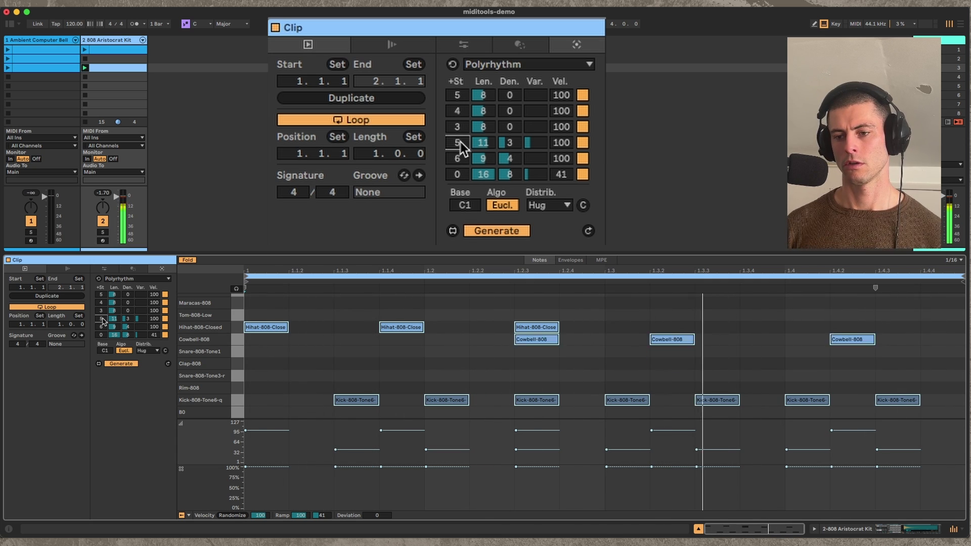
scroll(460, 142, "up", 2)
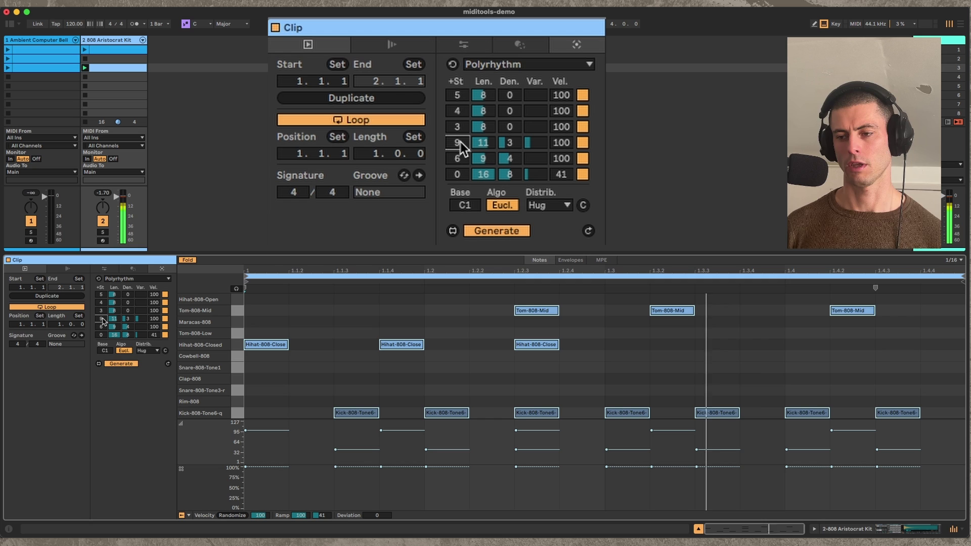
scroll(460, 142, "up", 1)
scroll(461, 141, "down", 1)
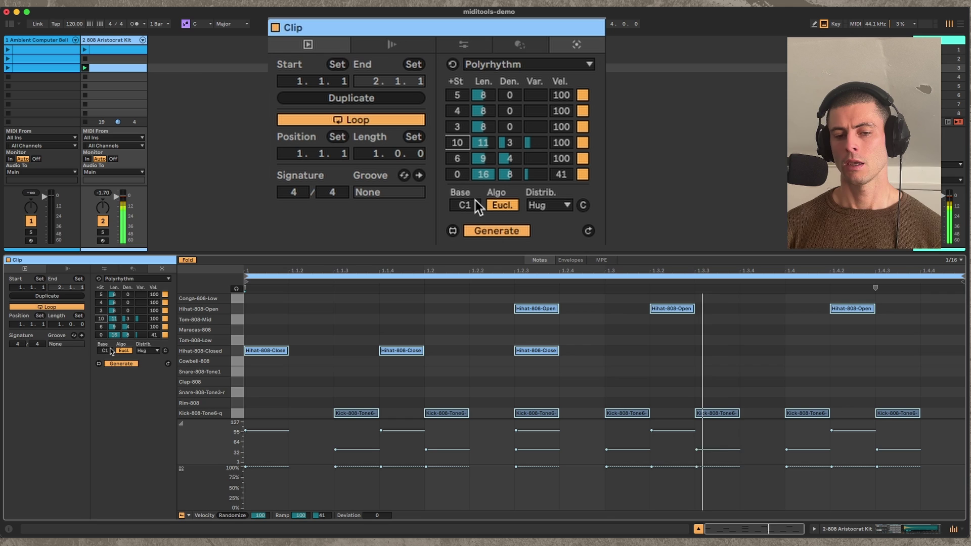
key("Down")
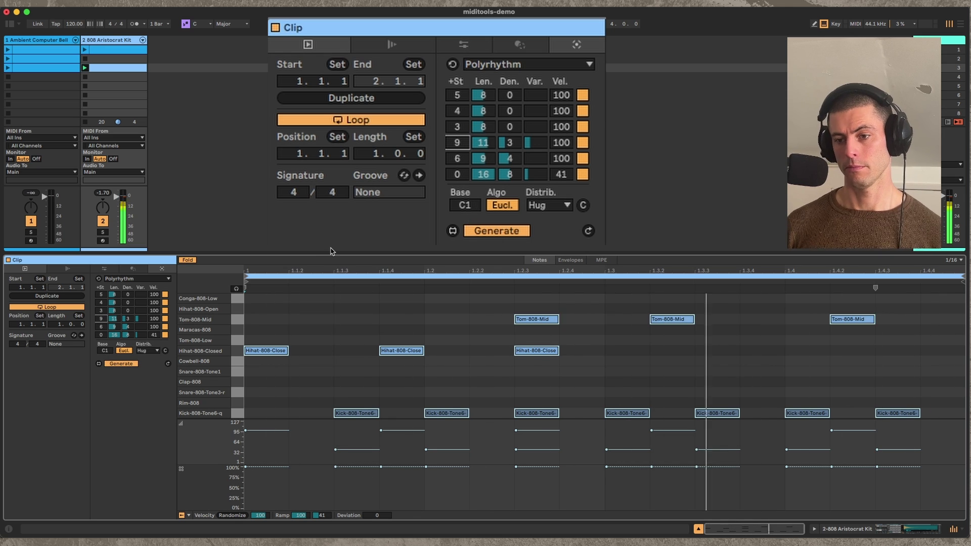
key("Down")
key("Down")
key("Down")
key("Down")
key("Down")
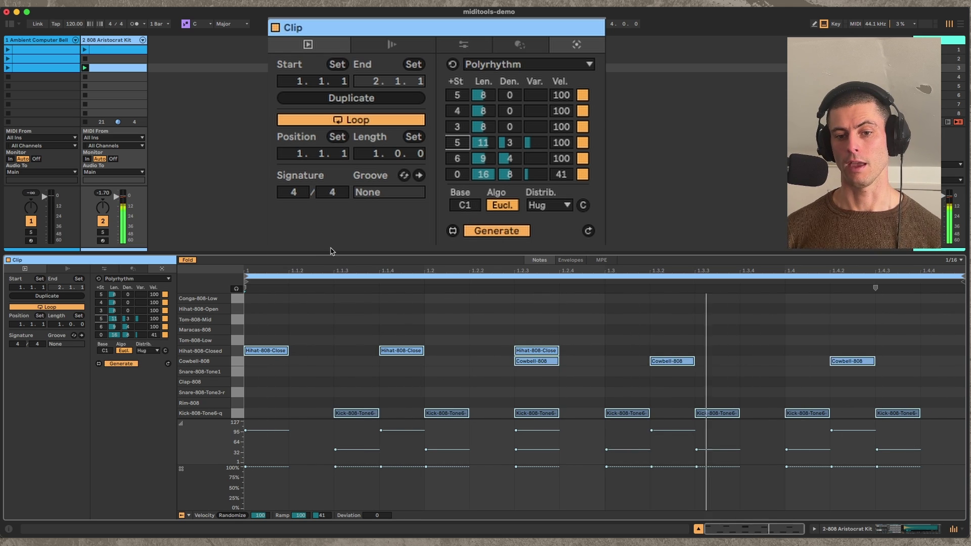
key("Up")
key("Up")
key("Up")
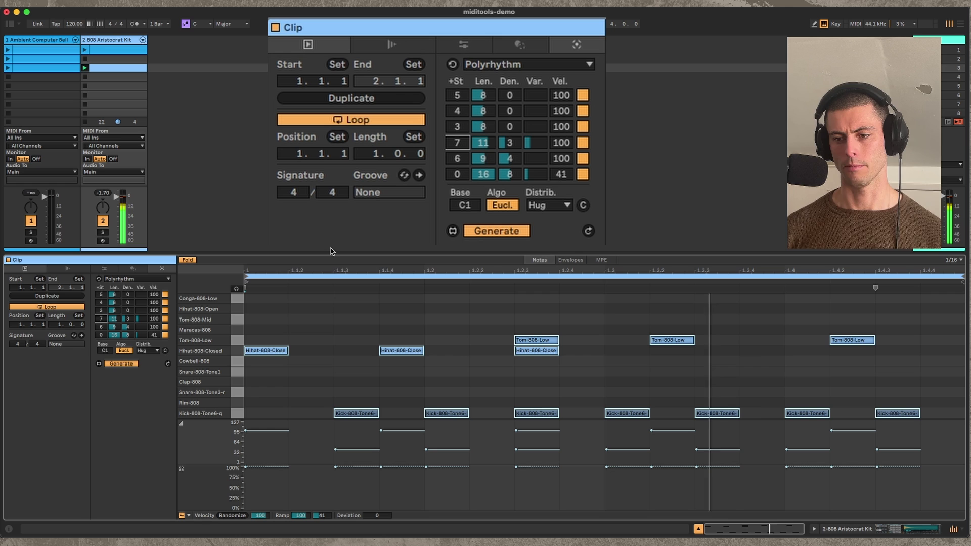
Step: Switch Polyrhythm from Eucl. to the Omni algorithm, keeping Fill distribution and the Polyrhythm generator
left_click(503, 210)
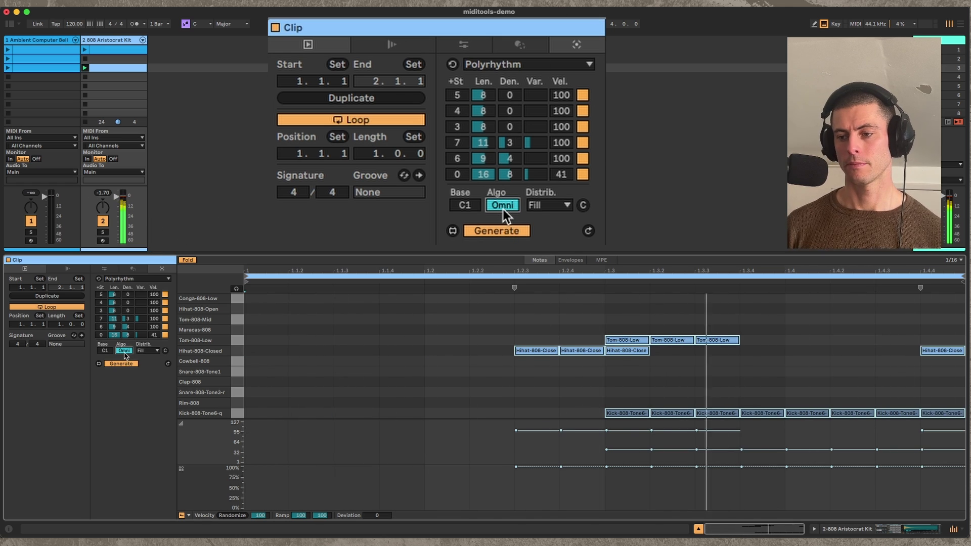
left_click(566, 206)
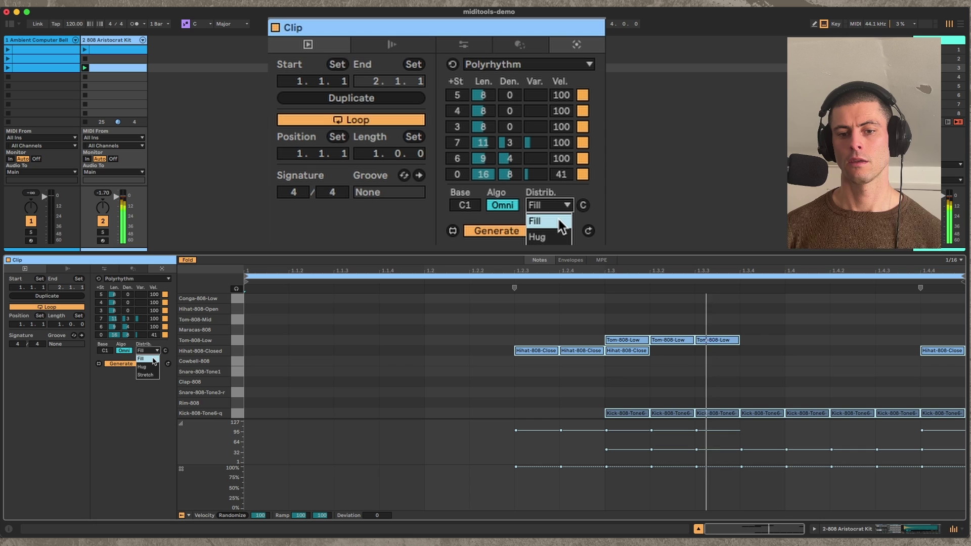
left_click(559, 219)
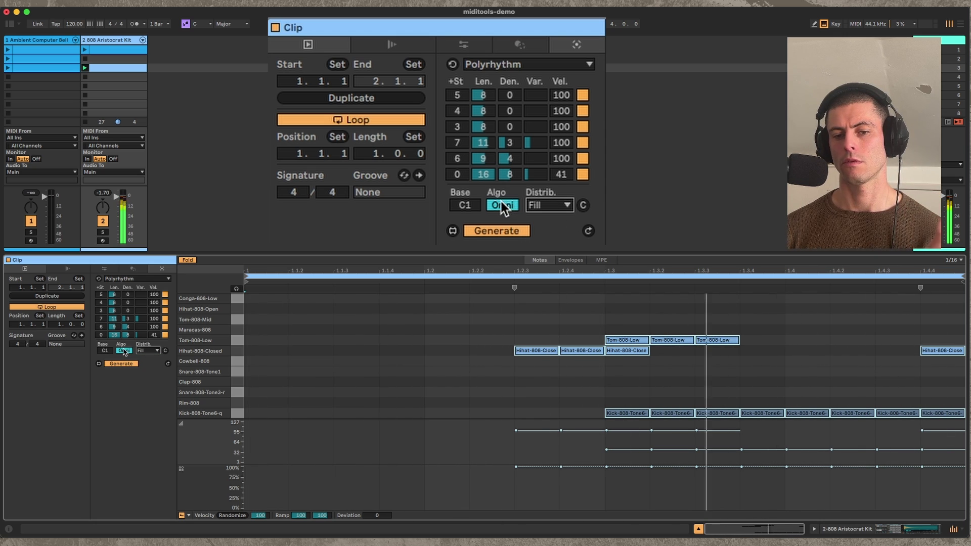
left_click(568, 50)
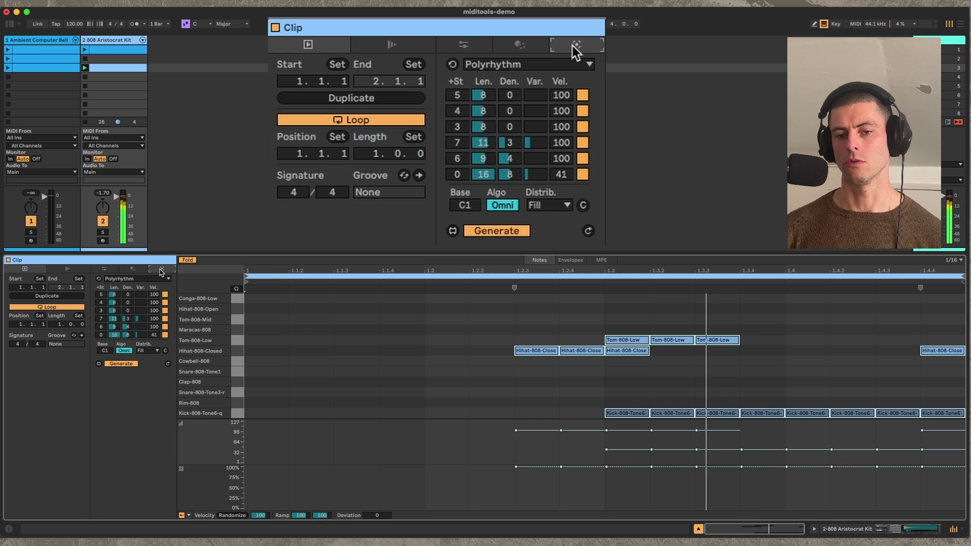
left_click(561, 70)
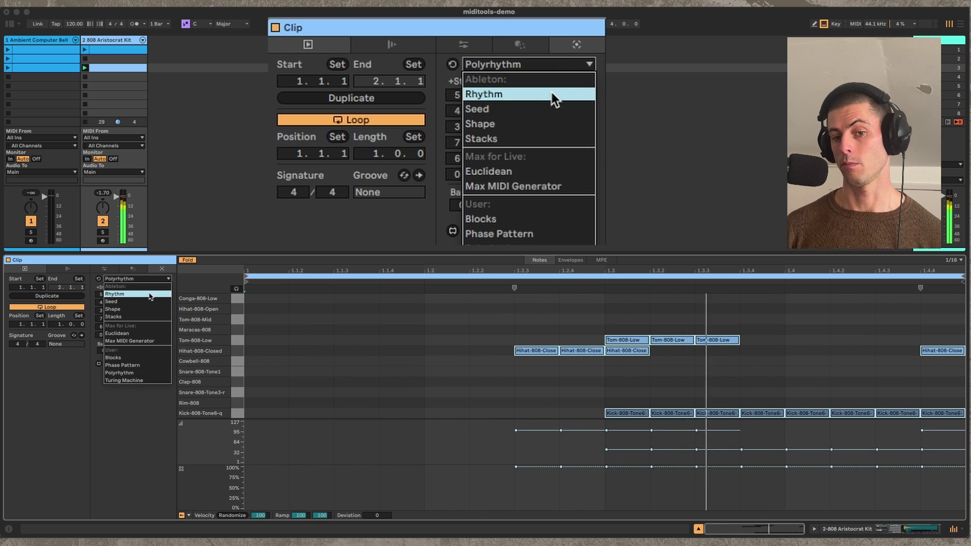
left_click(566, 46)
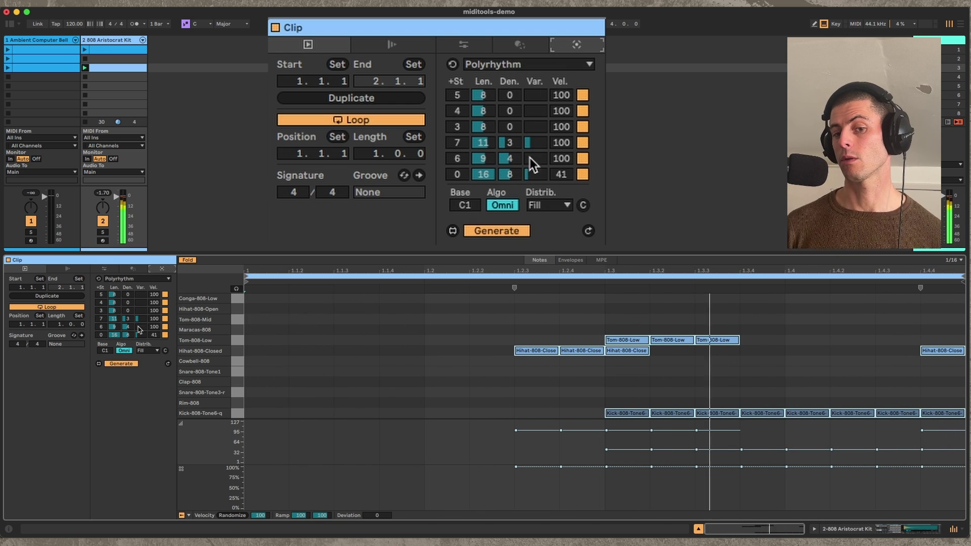
Step: Stop playback of the 808 drum clip with Space
left_click(110, 199)
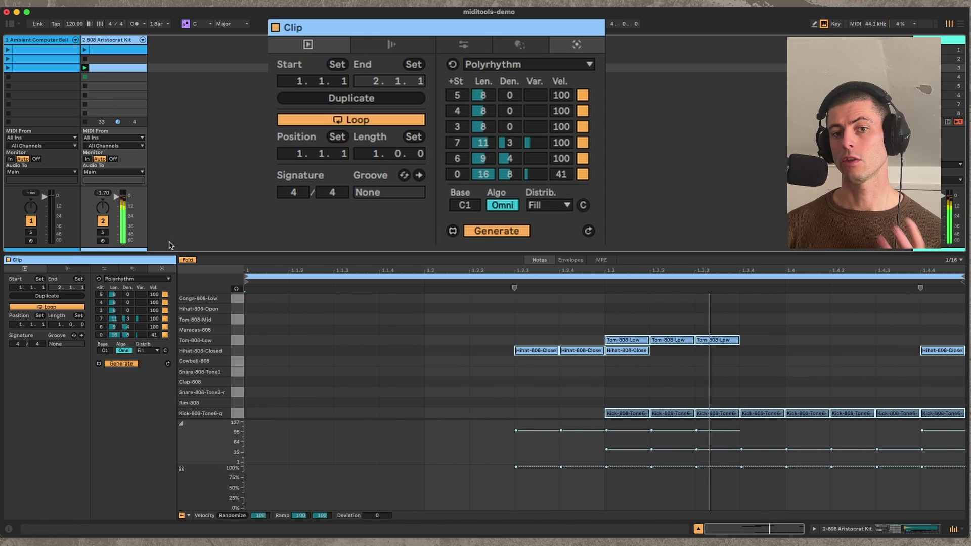
key("space")
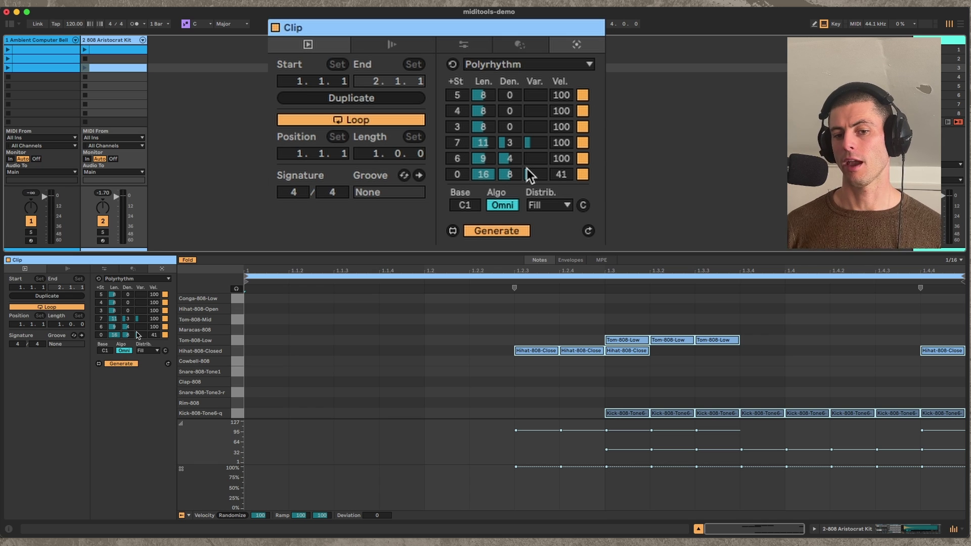
Step: Raise the Var. value of the bottom (0 16 8) kick row to reshuffle the kicks
left_click_drag(527, 168, 536, 181)
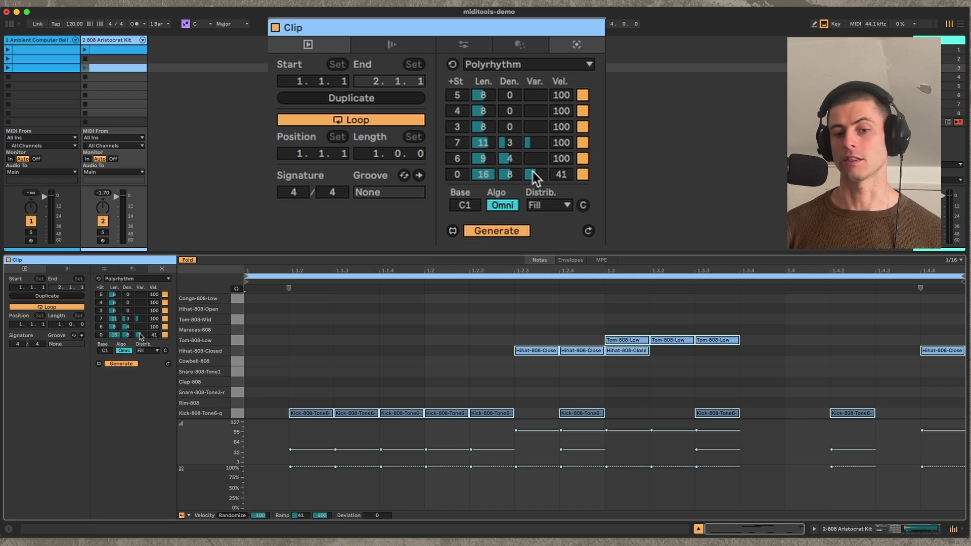
left_click_drag(529, 175, 529, 175)
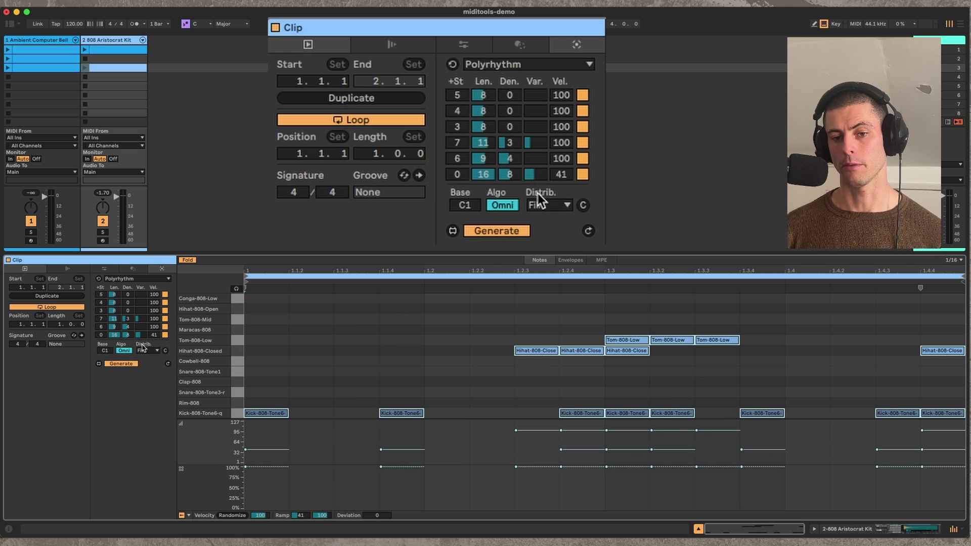
left_click_drag(532, 182, 526, 178)
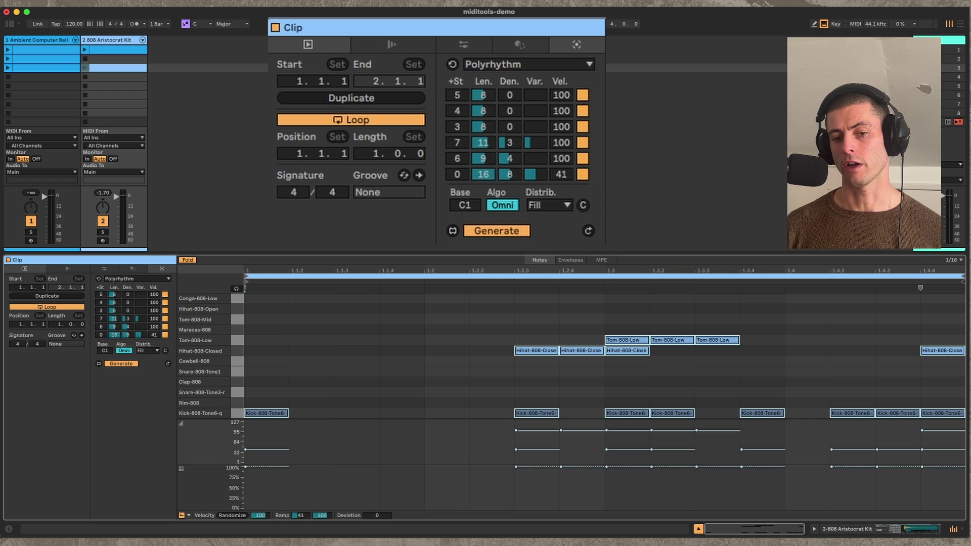
Step: Increase the kick row's variation further, then play and stop the clip to audition it
left_click_drag(138, 335, 140, 337)
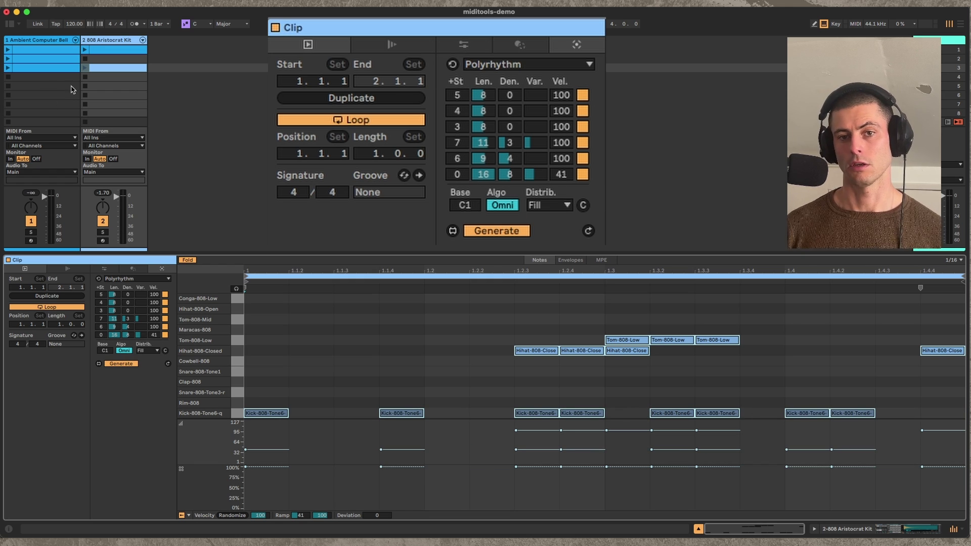
left_click(86, 68)
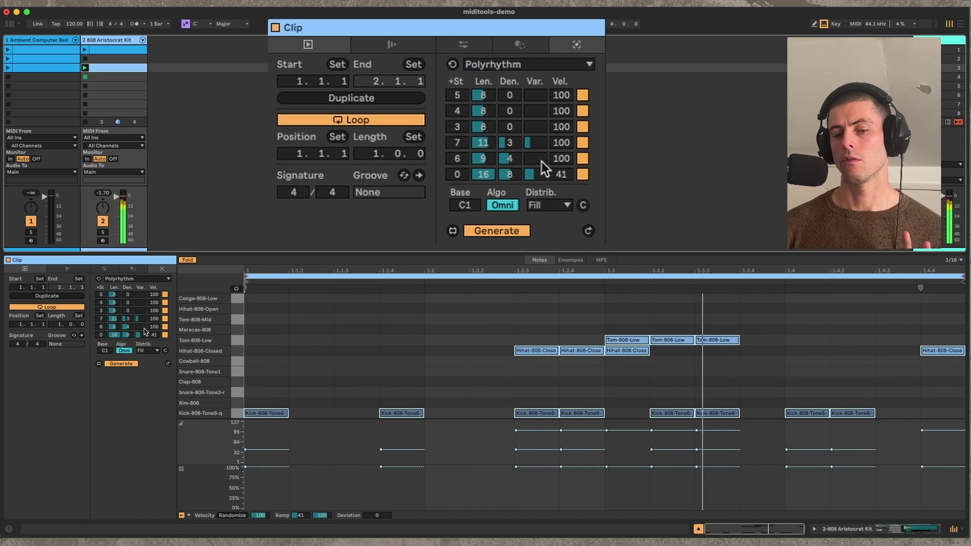
key("space")
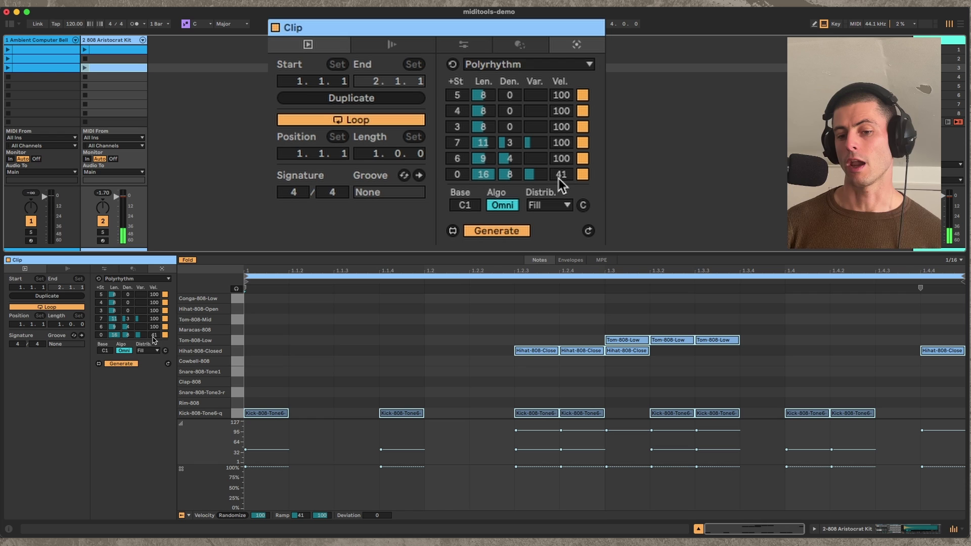